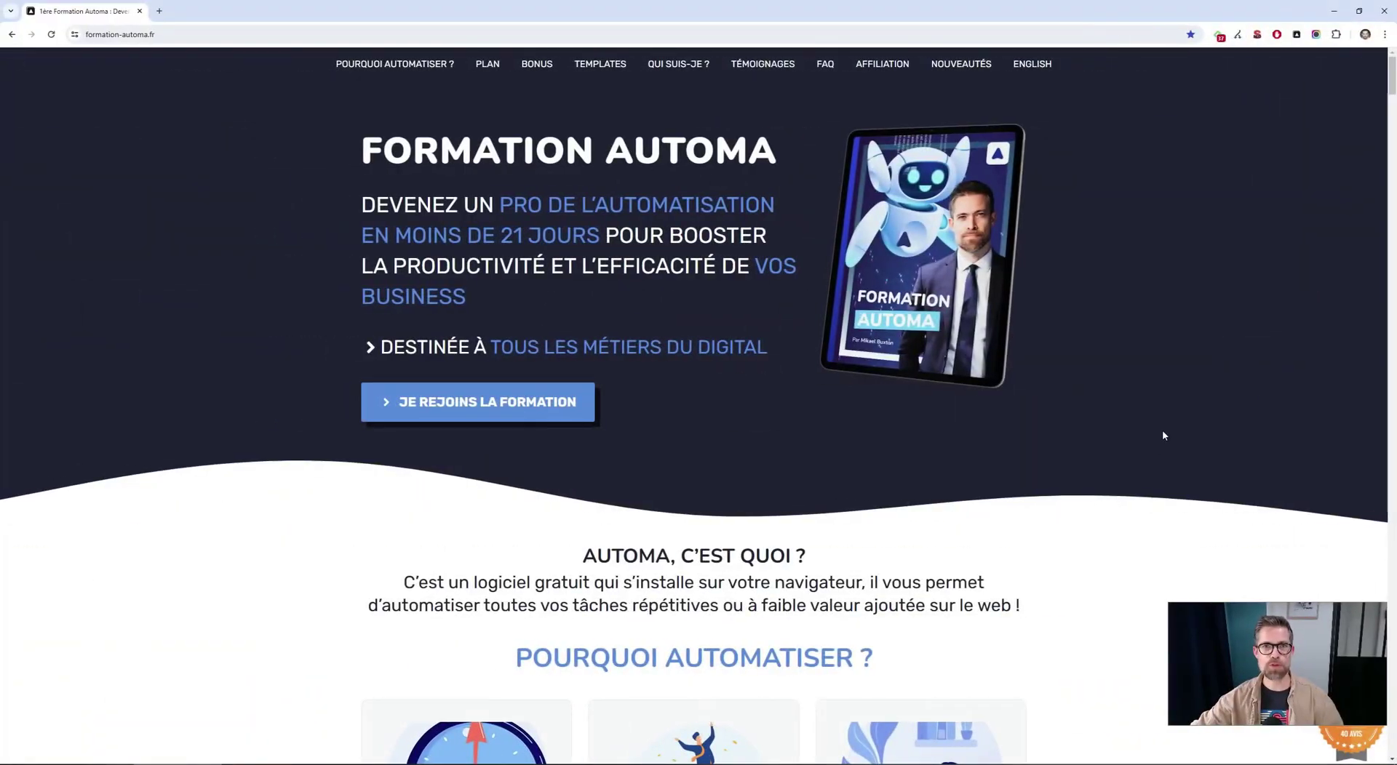
# - Open the Automa dashboard from the extension icon and maximize its window
pyautogui.click(1296, 34)
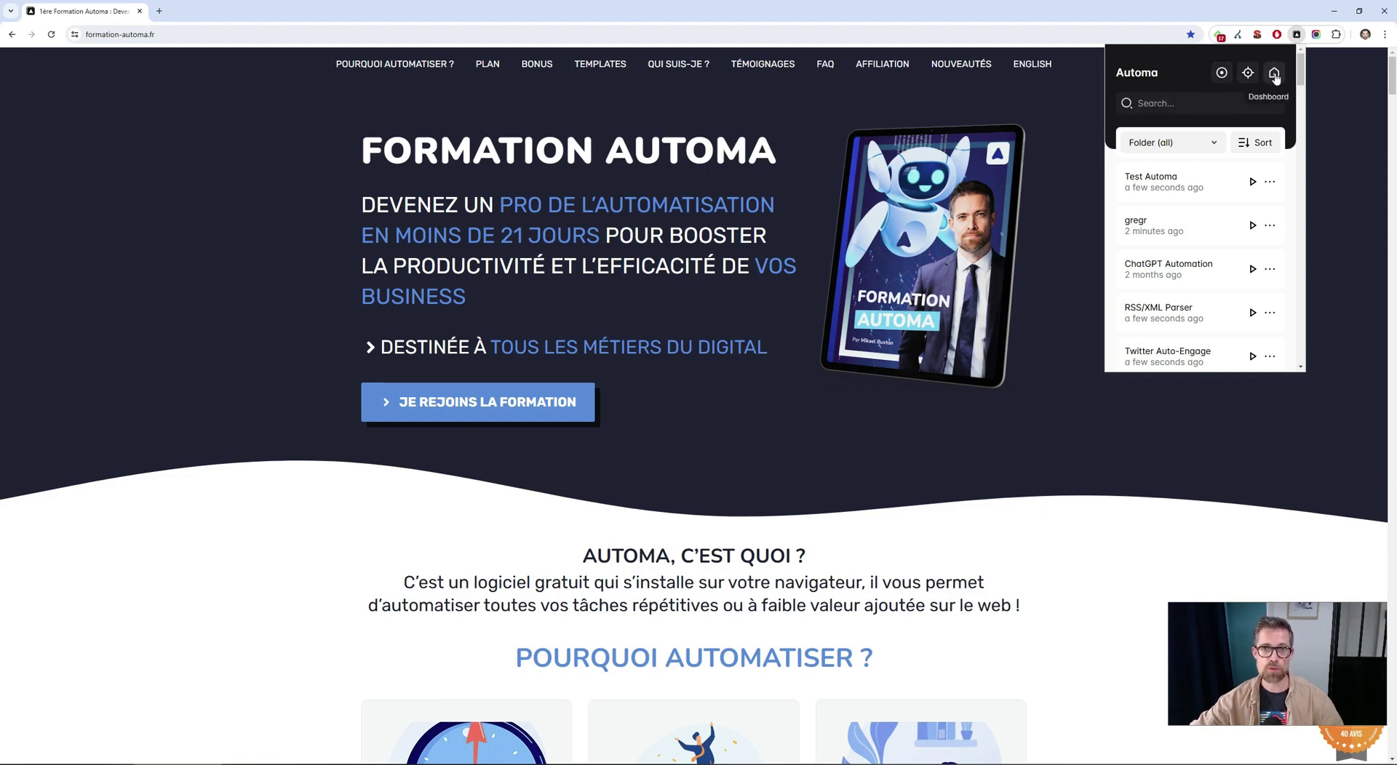
pyautogui.click(1274, 75)
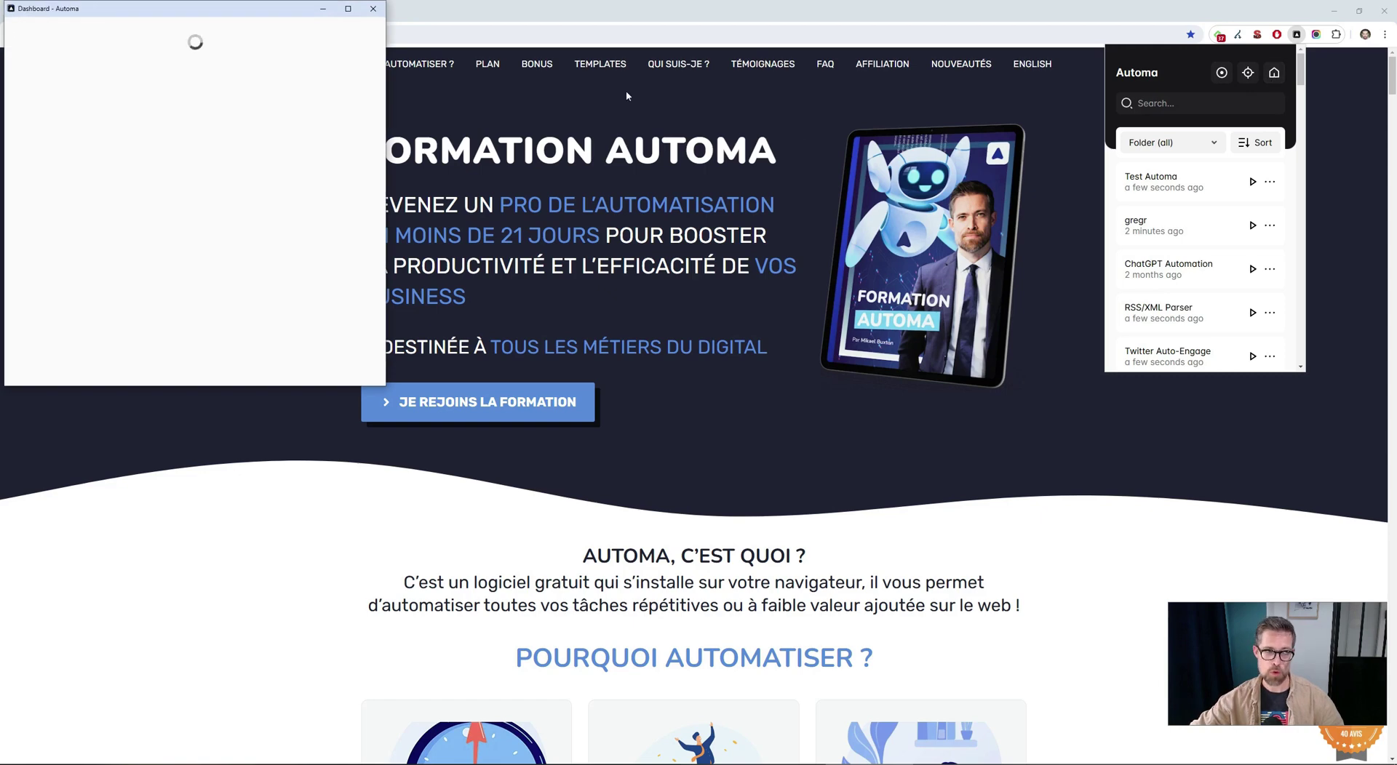
pyautogui.click(348, 9)
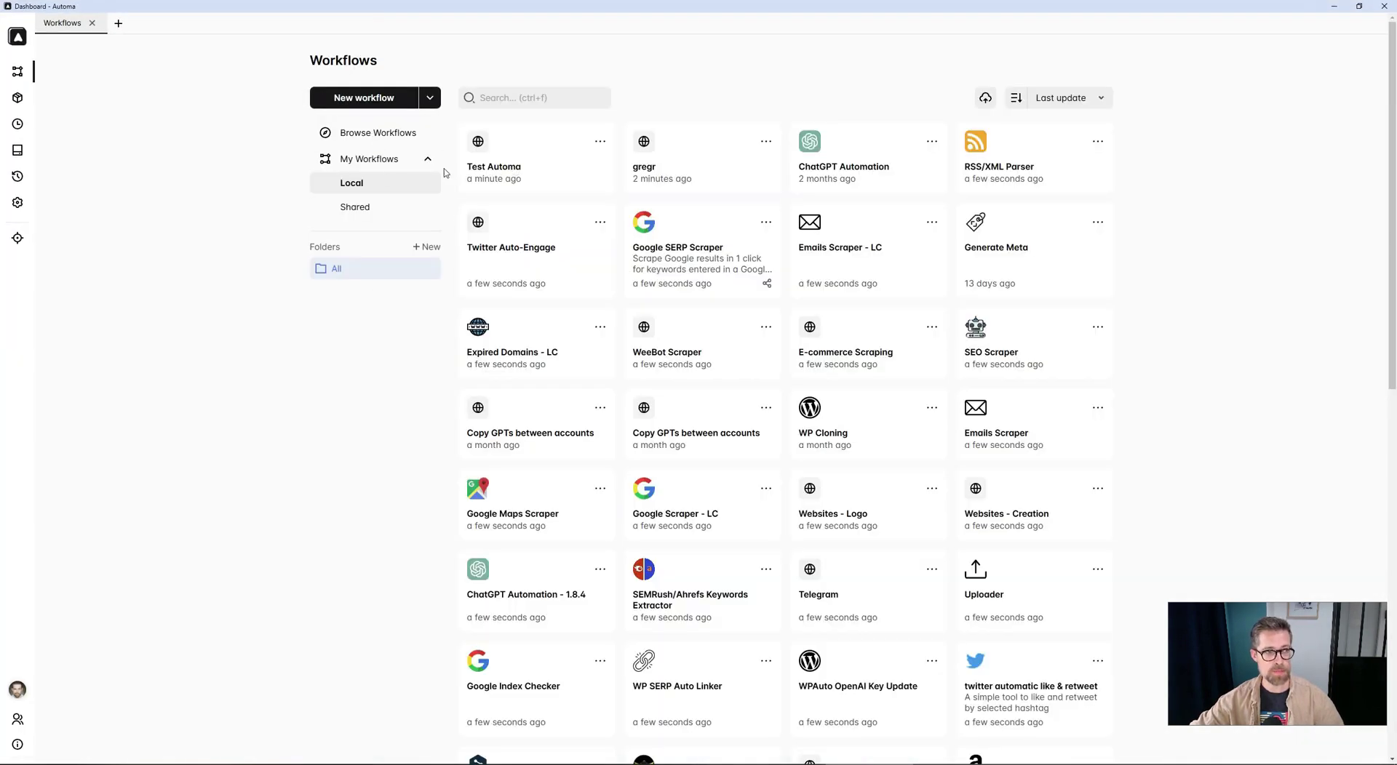
# - Start recording a new workflow named 'Test Automa 2'
pyautogui.click(430, 101)
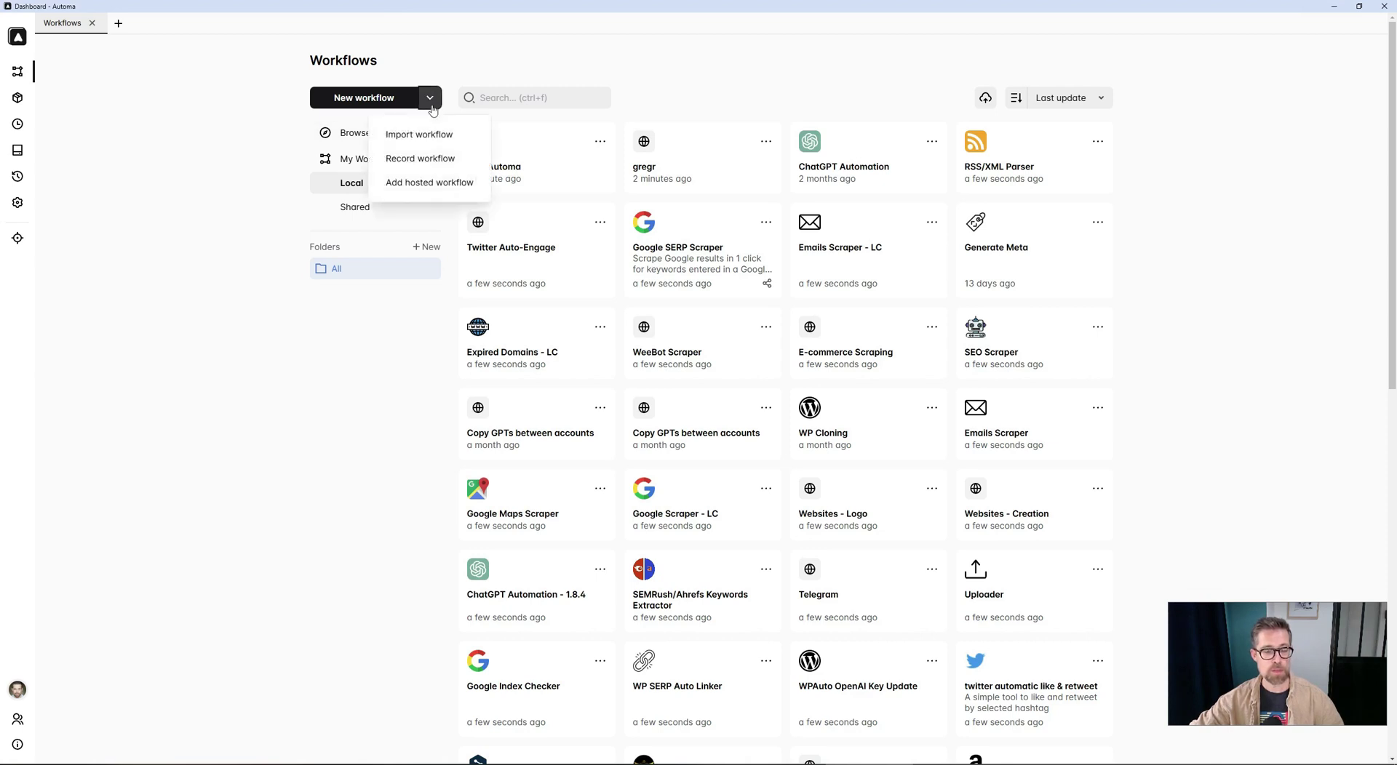
pyautogui.click(435, 160)
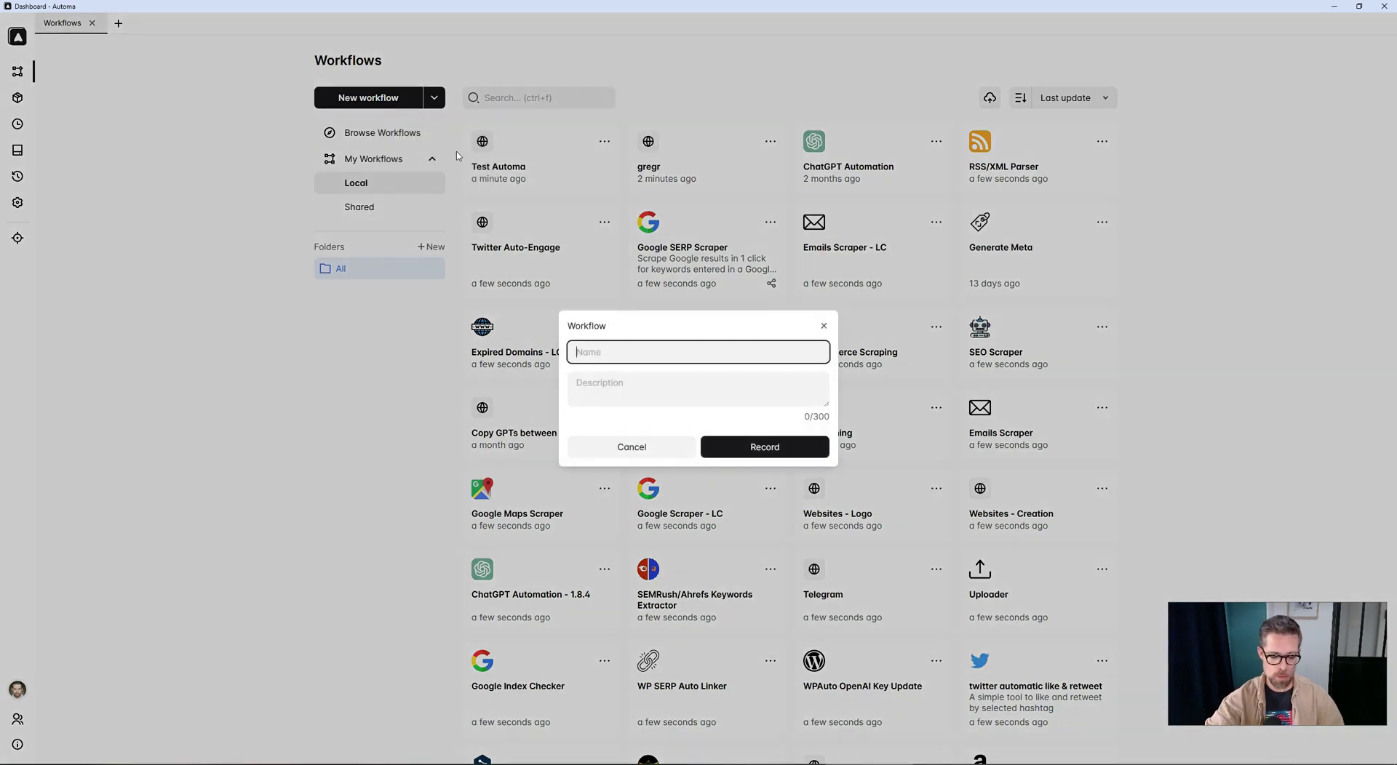
pyautogui.write('Tst')
pyautogui.press('BackSpace')
pyautogui.press('BackSpace')
pyautogui.write('est Autopa')
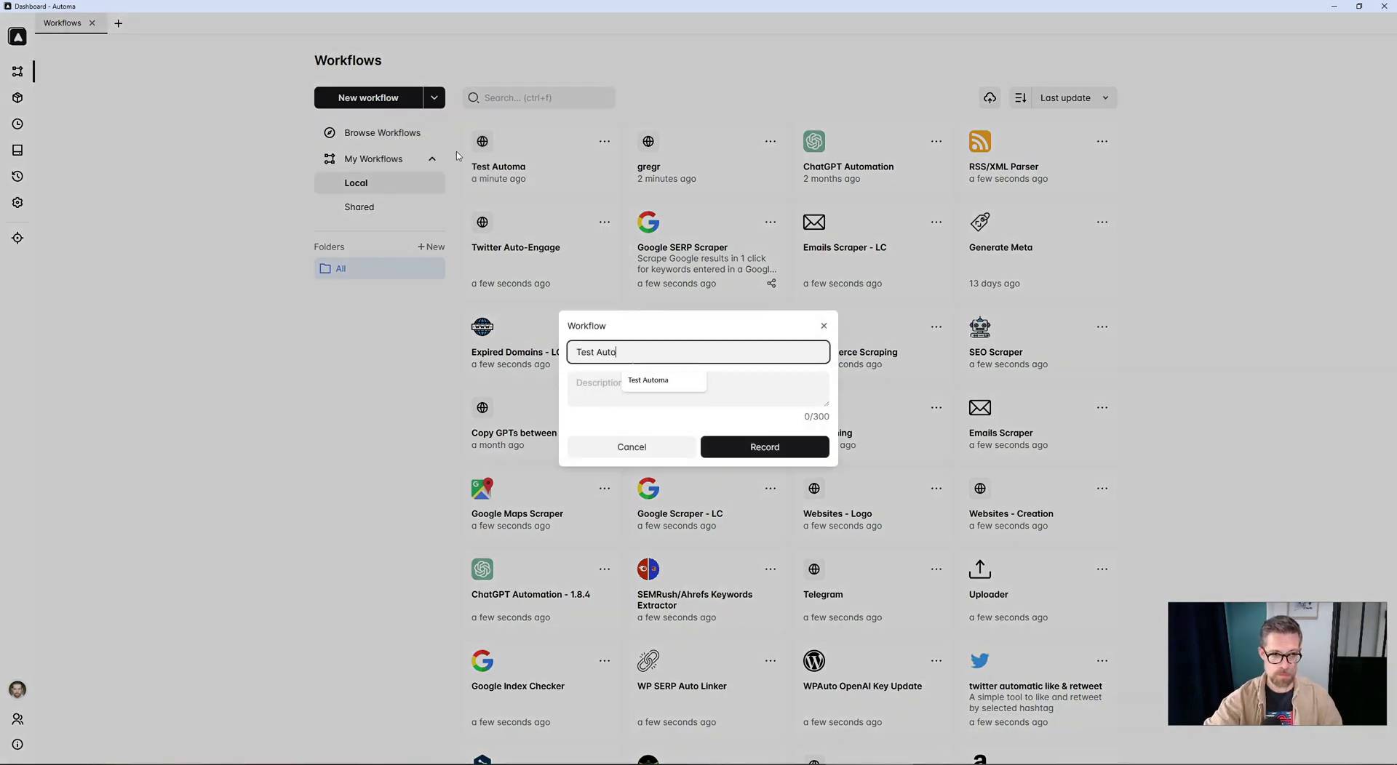
pyautogui.press('BackSpace')
pyautogui.press('BackSpace')
pyautogui.press('BackSpace')
pyautogui.write('ma 2')
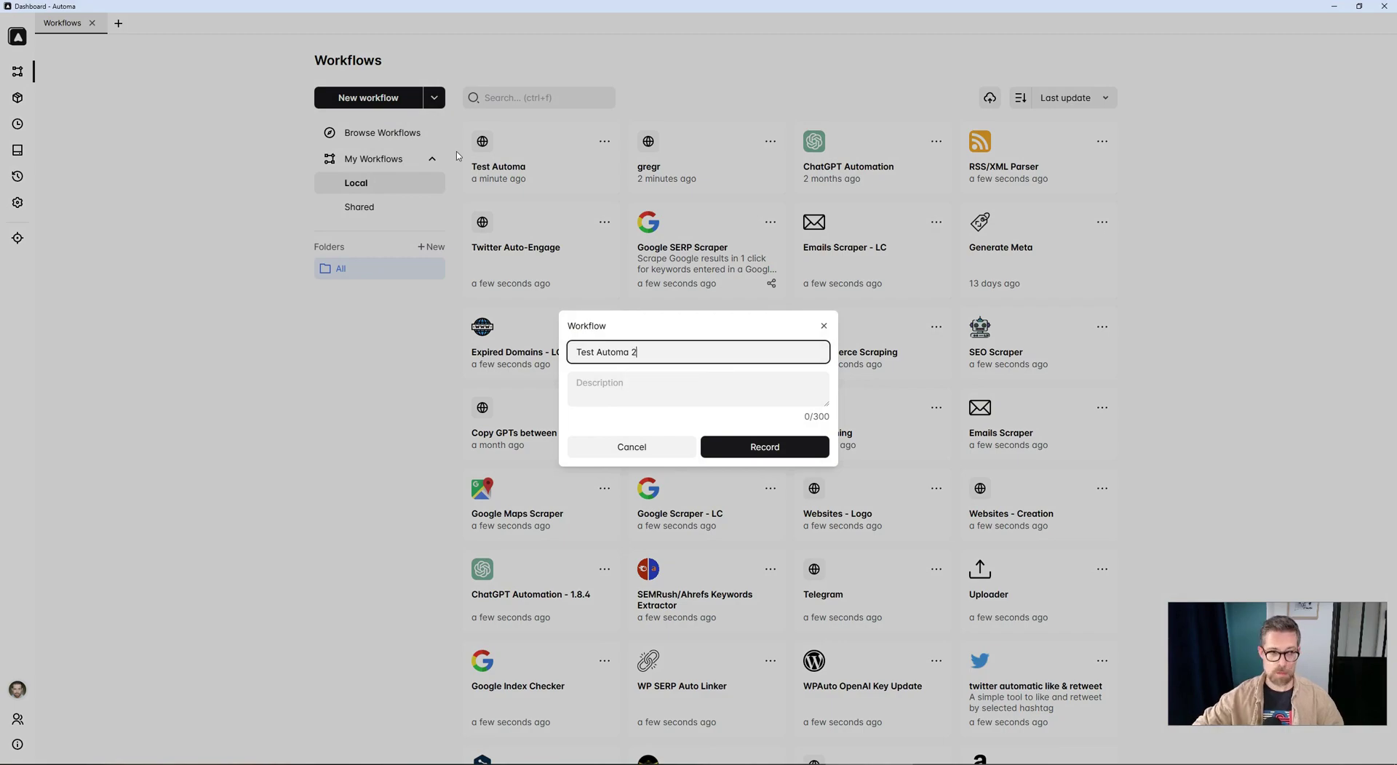
pyautogui.click(773, 446)
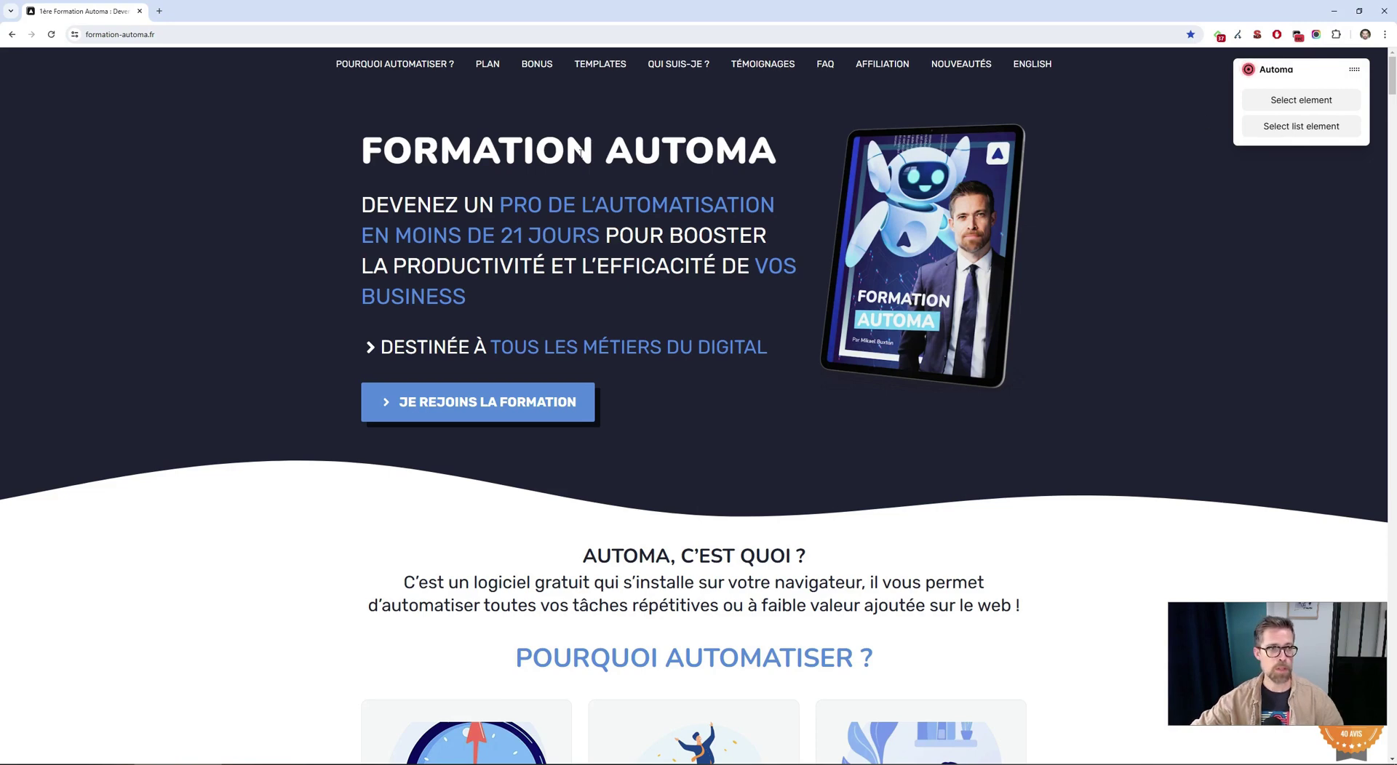
# - Go to the site's TEMPLATES section
pyautogui.click(600, 64)
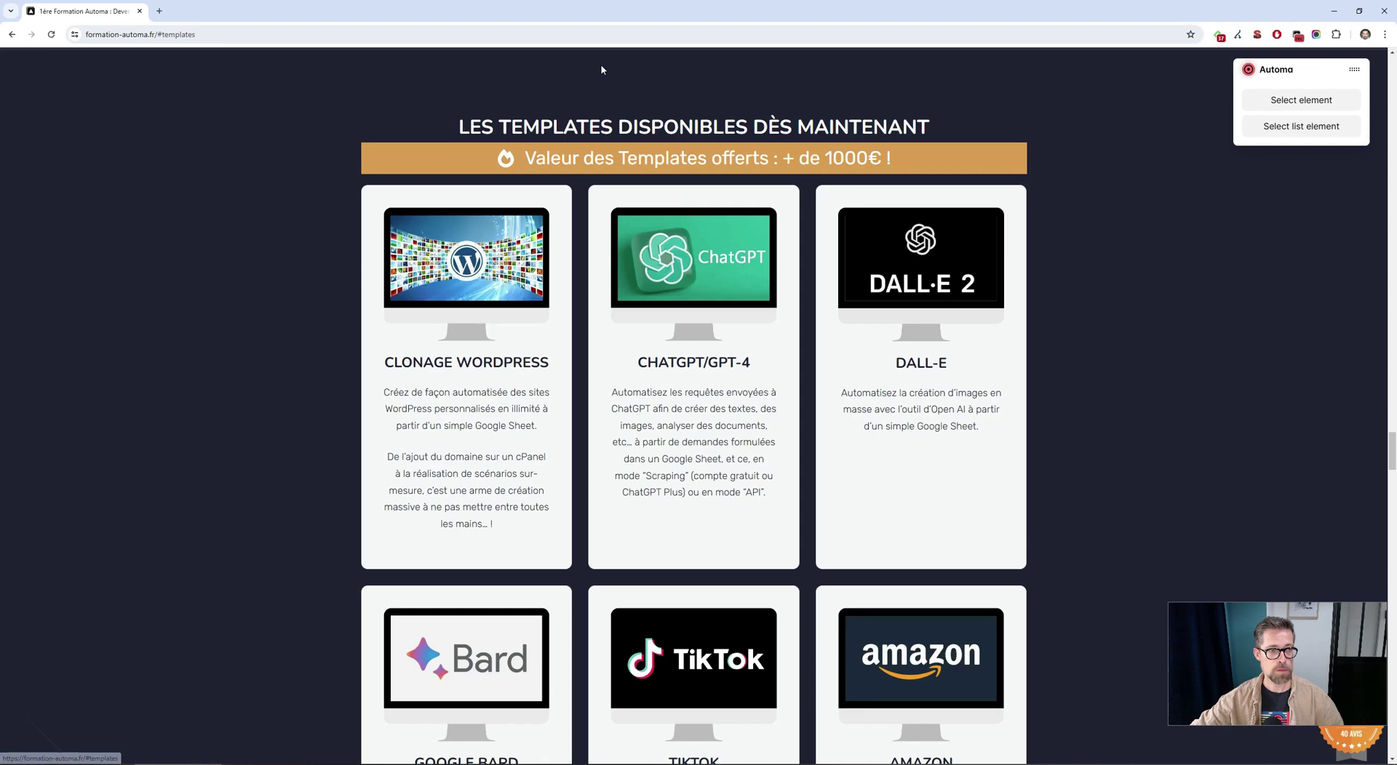
pyautogui.scroll(-5, 688, 312)
pyautogui.scroll(3, 687, 304)
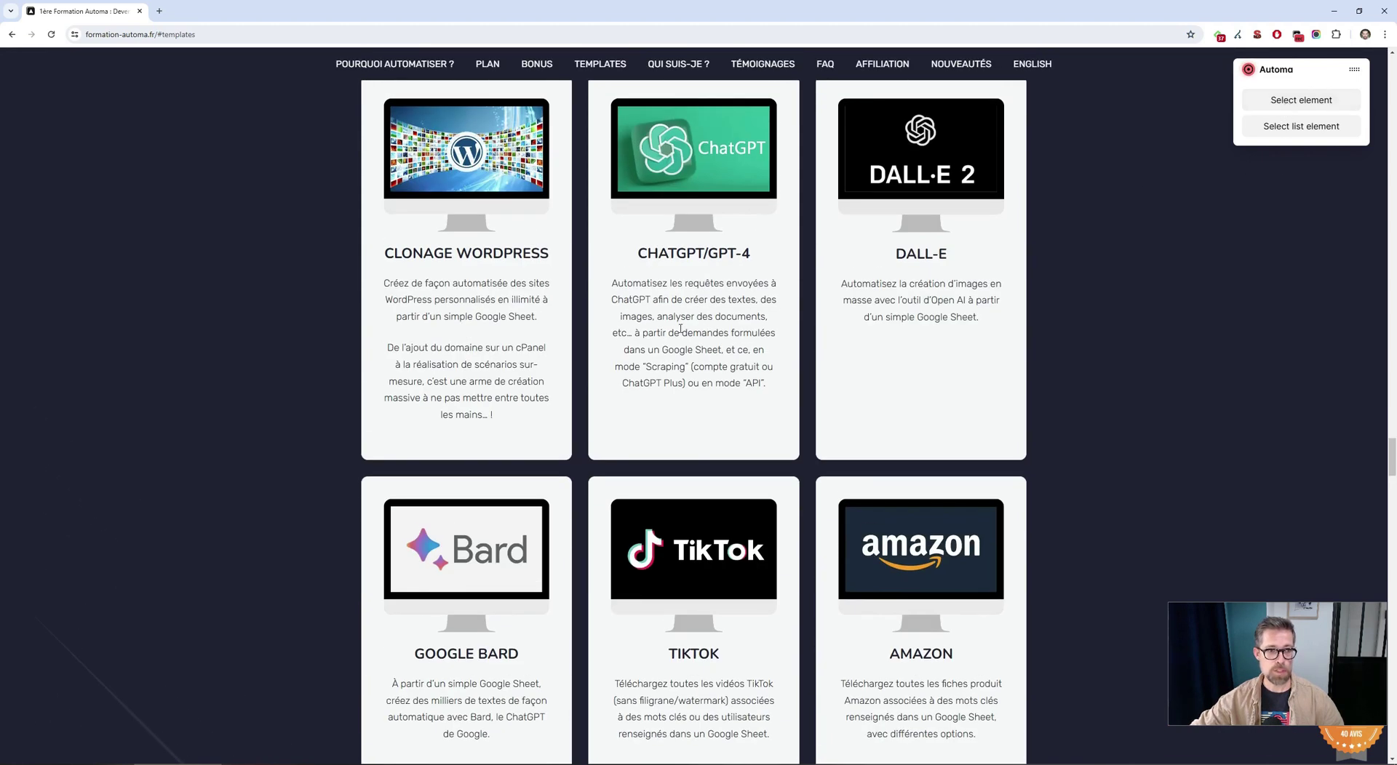
# - Record a Get text action on the ChatGPT/GPT-4 description into variable 'text'
pyautogui.click(1282, 106)
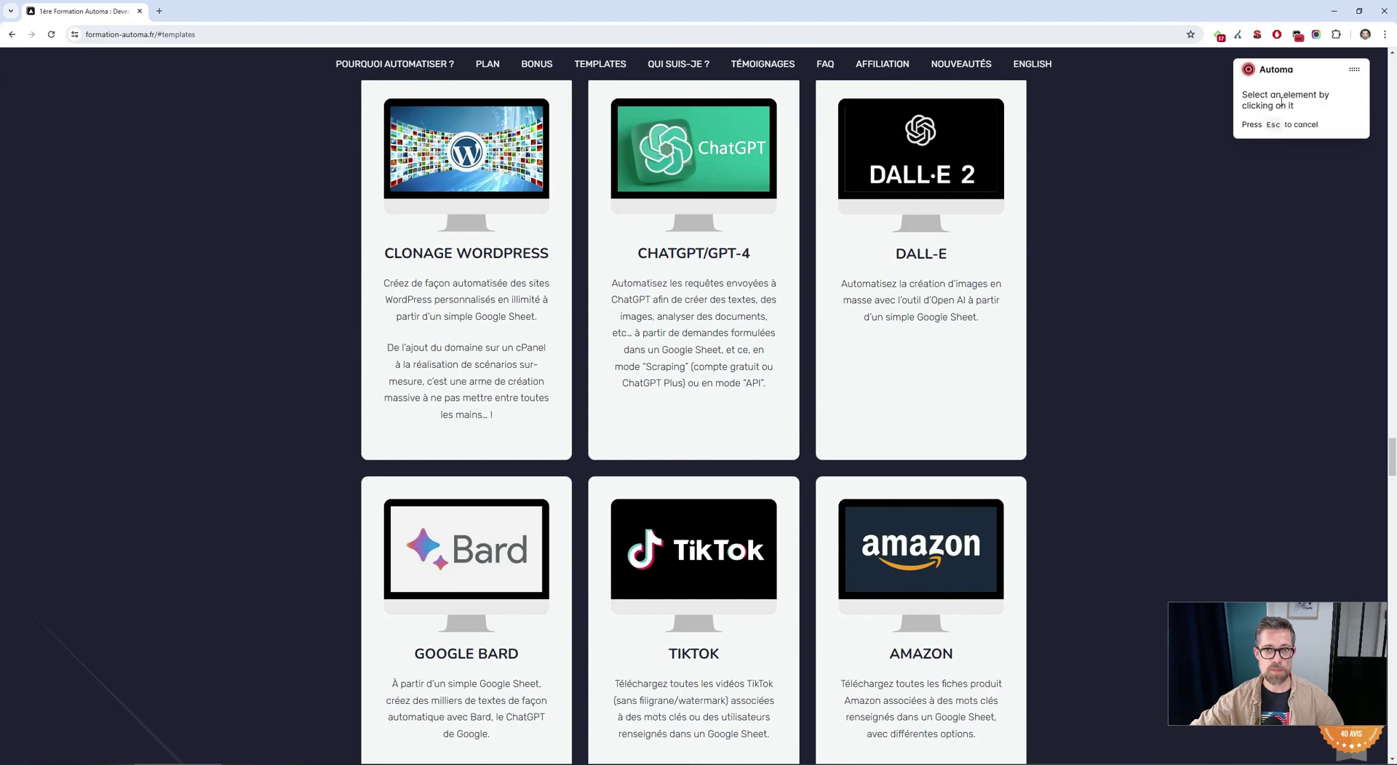
pyautogui.click(675, 337)
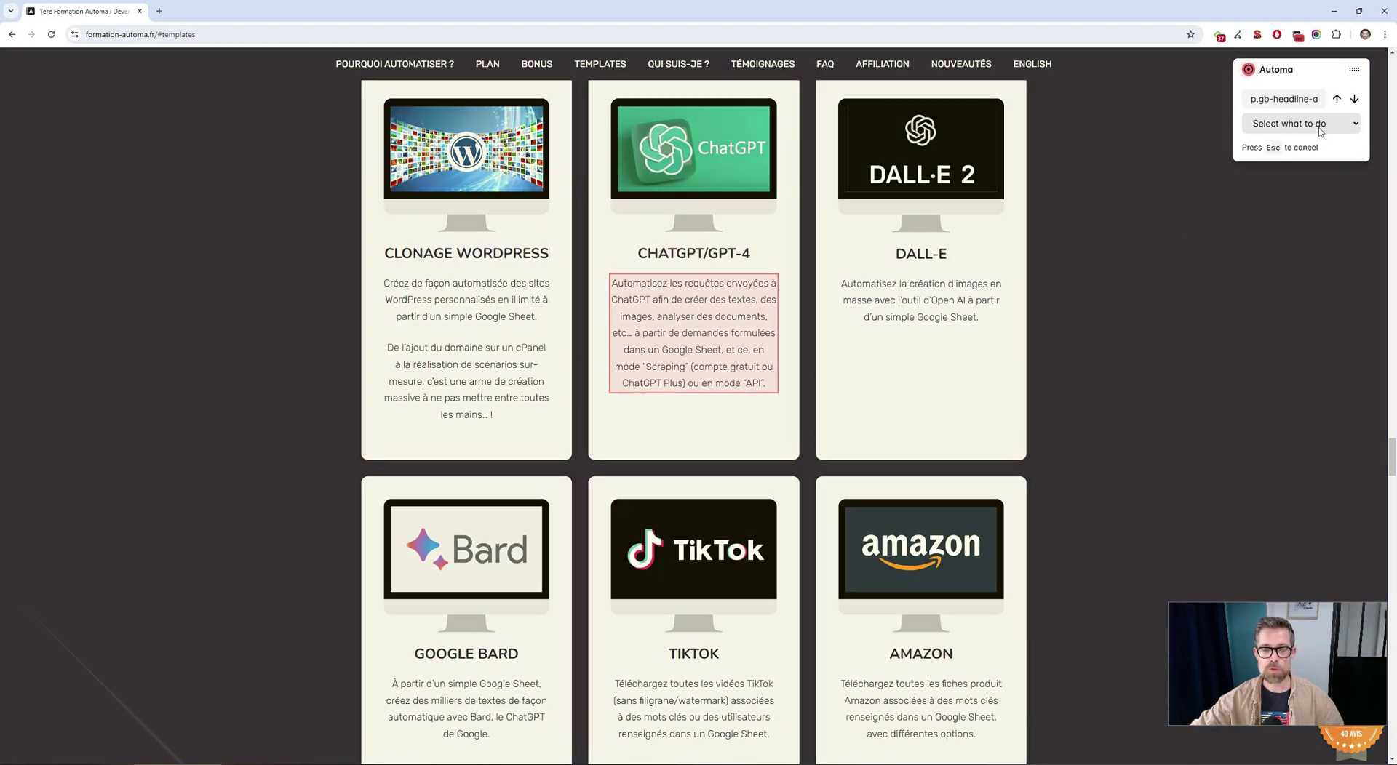
pyautogui.click(1319, 131)
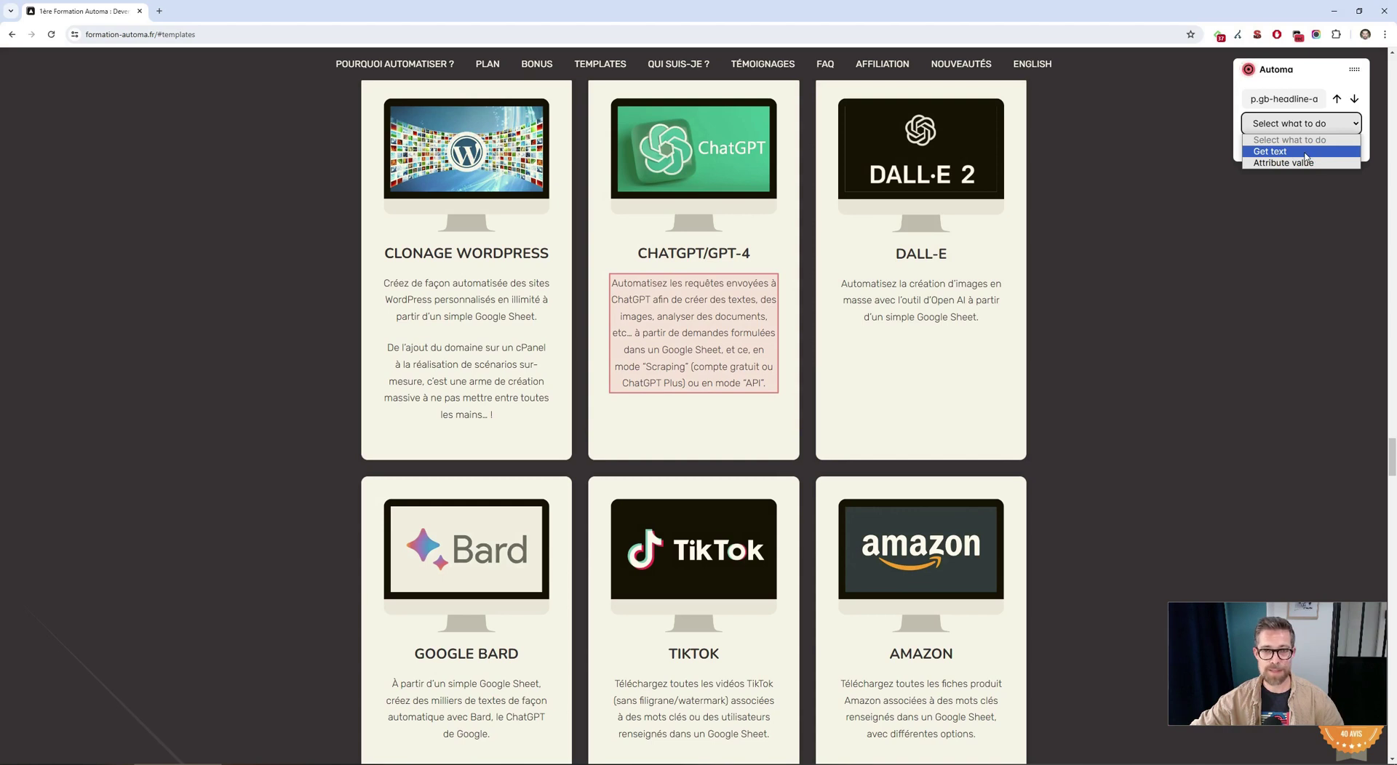
pyautogui.click(1305, 152)
pyautogui.click(1293, 155)
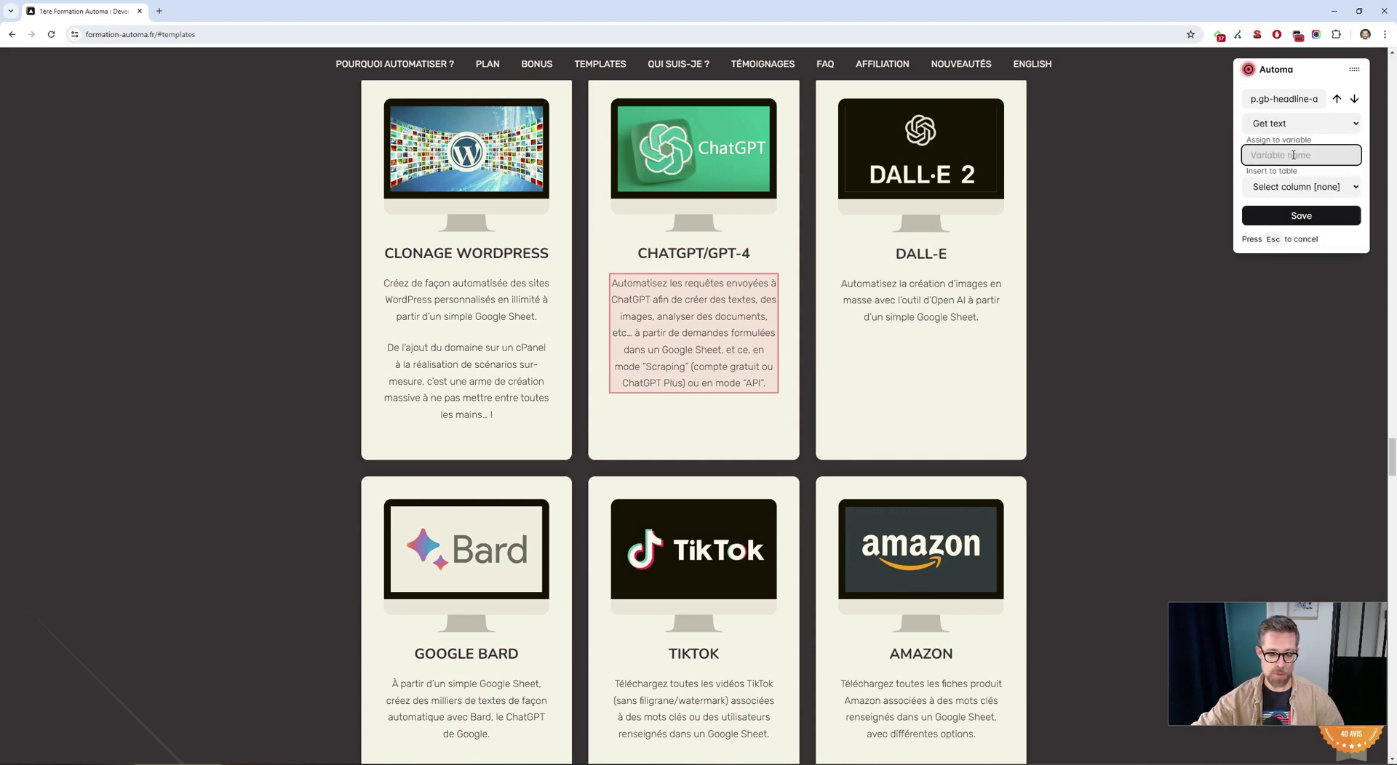
pyautogui.write('text')
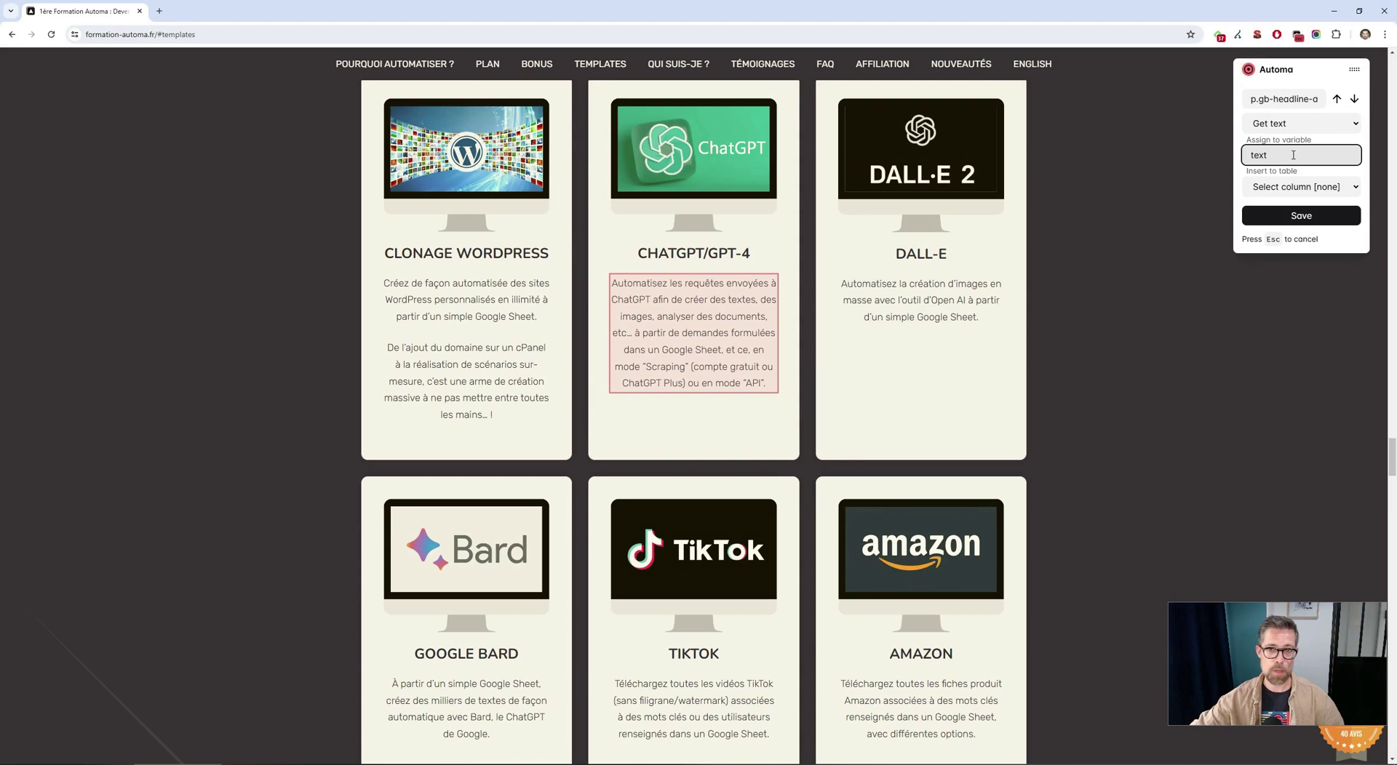
pyautogui.click(1288, 217)
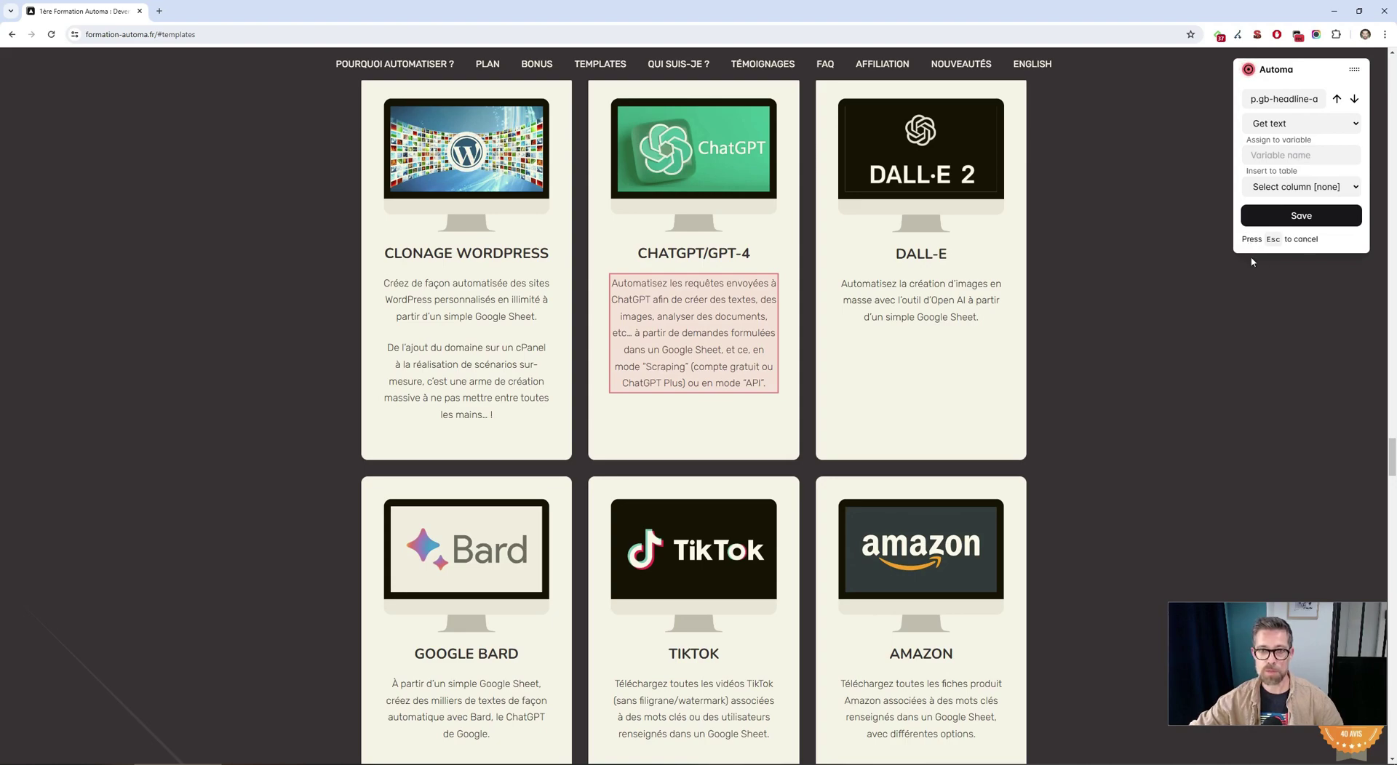
# - Record visiting the Nouveautés page and opening the ChatGPT template article
pyautogui.press('Escape')
pyautogui.scroll(-6, 799, 350)
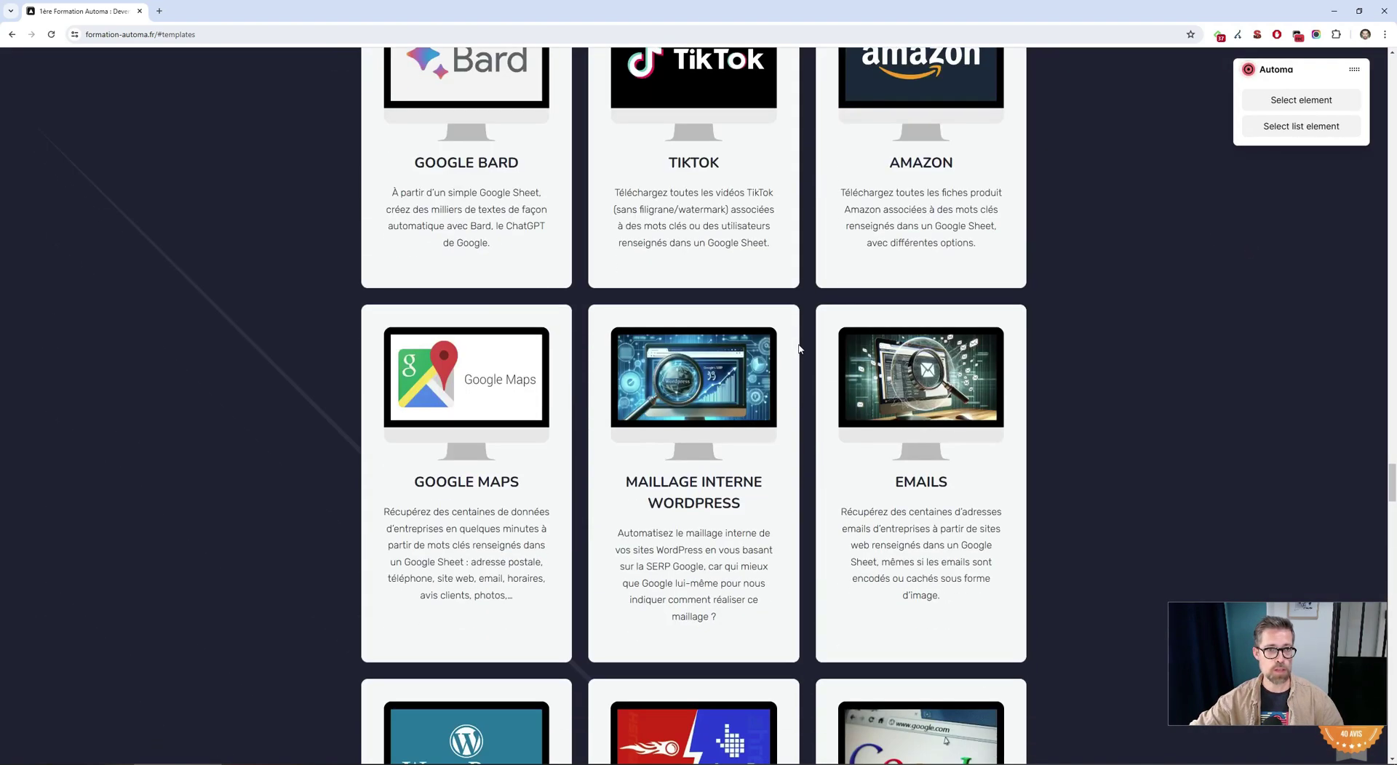
pyautogui.scroll(5, 799, 349)
pyautogui.click(963, 68)
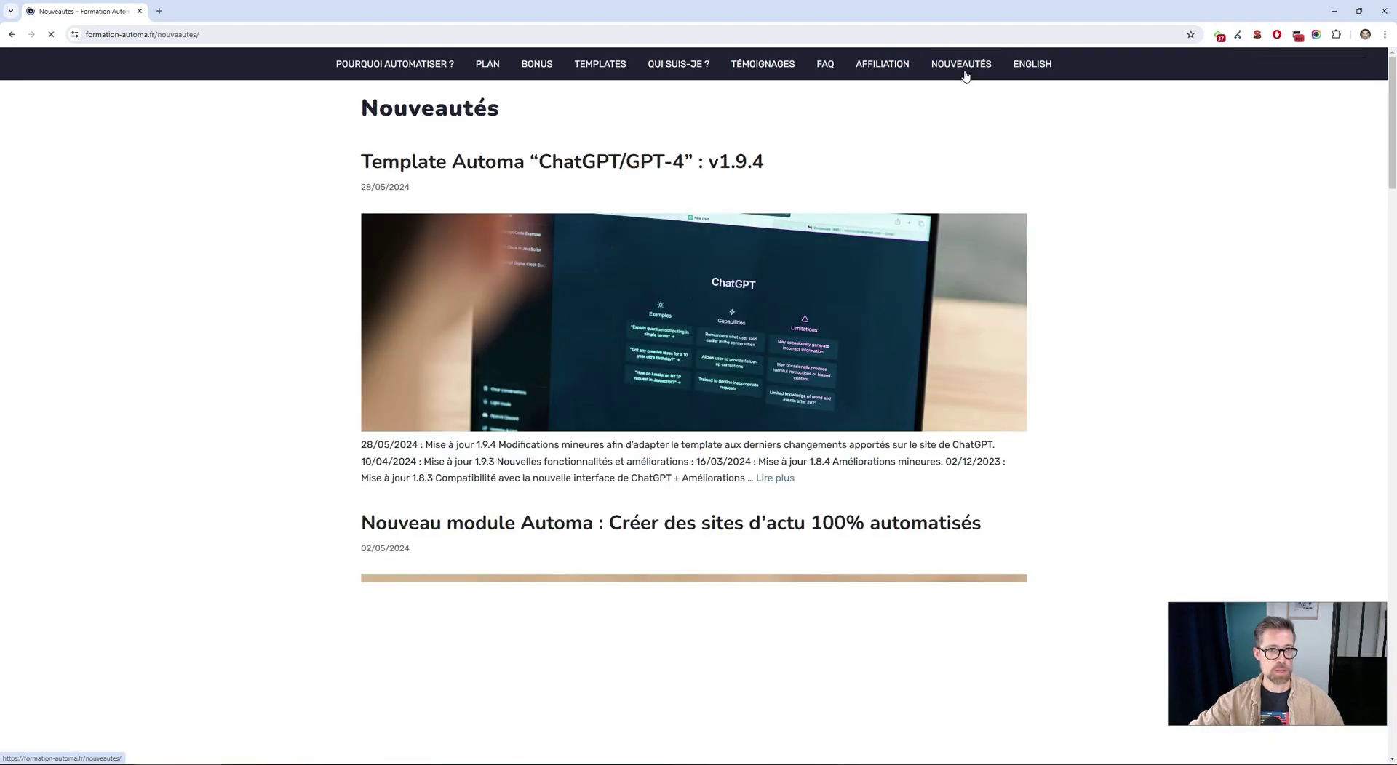
pyautogui.click(837, 288)
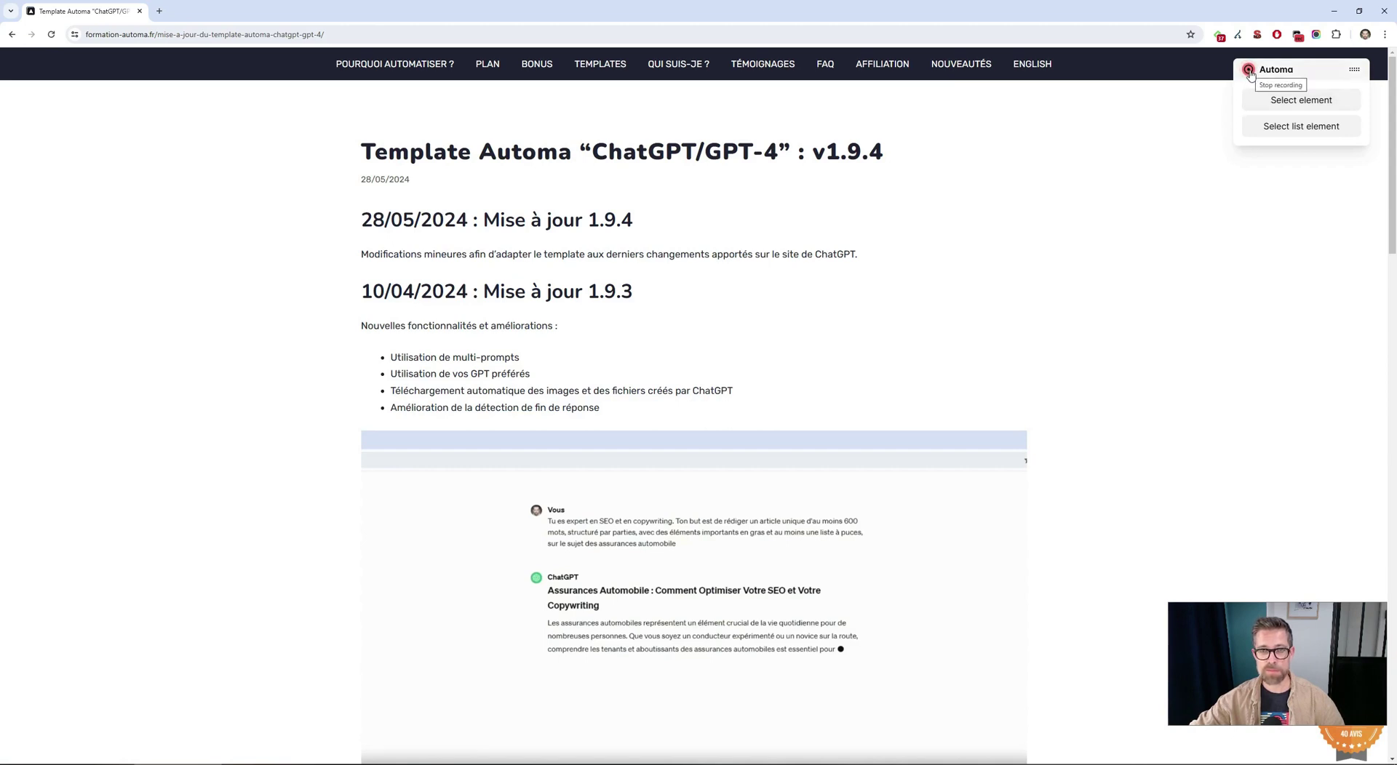
# - Stop the recording and save the workflow
pyautogui.moveTo(1354, 69)
pyautogui.mouseDown()
pyautogui.moveTo(1164, 114)
pyautogui.moveTo(1019, 192)
pyautogui.moveTo(1335, 113)
pyautogui.moveTo(1350, 78)
pyautogui.mouseUp()
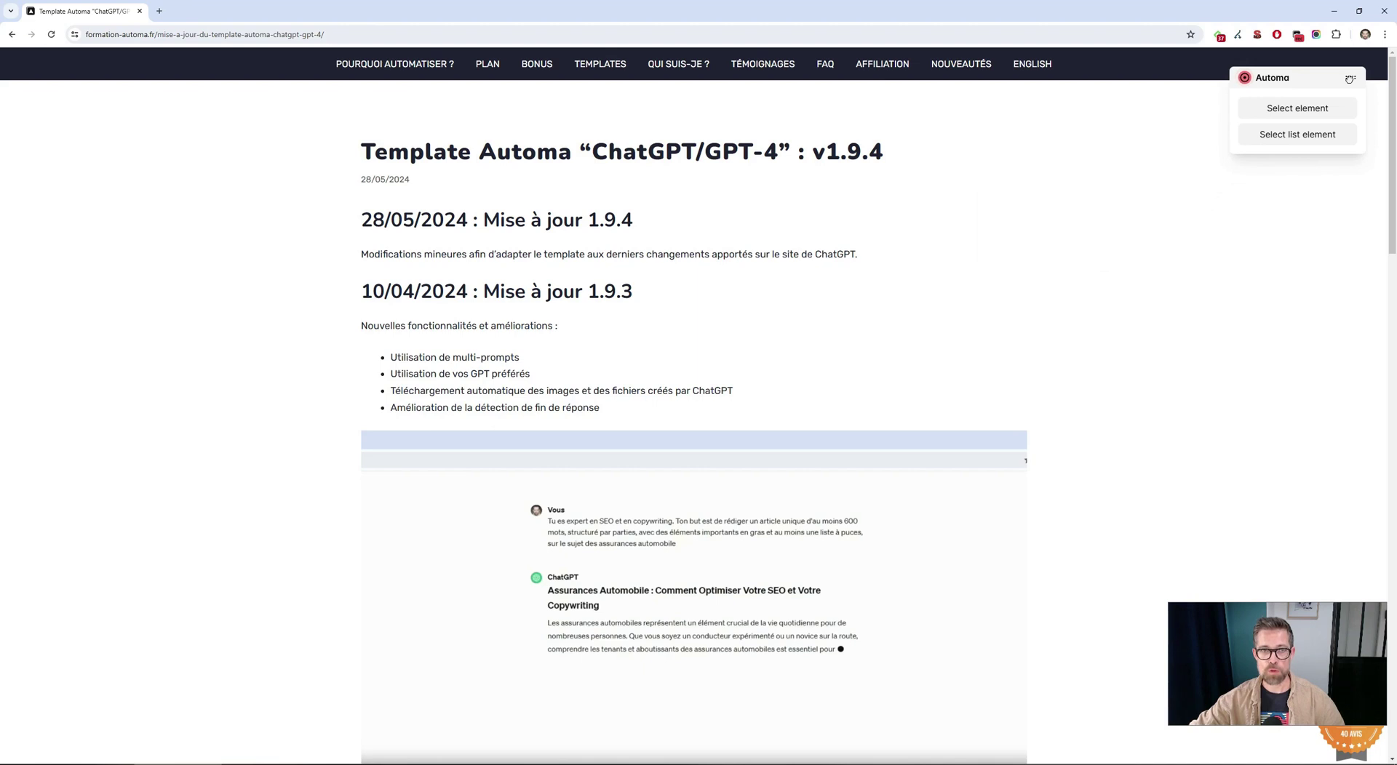
pyautogui.click(1245, 80)
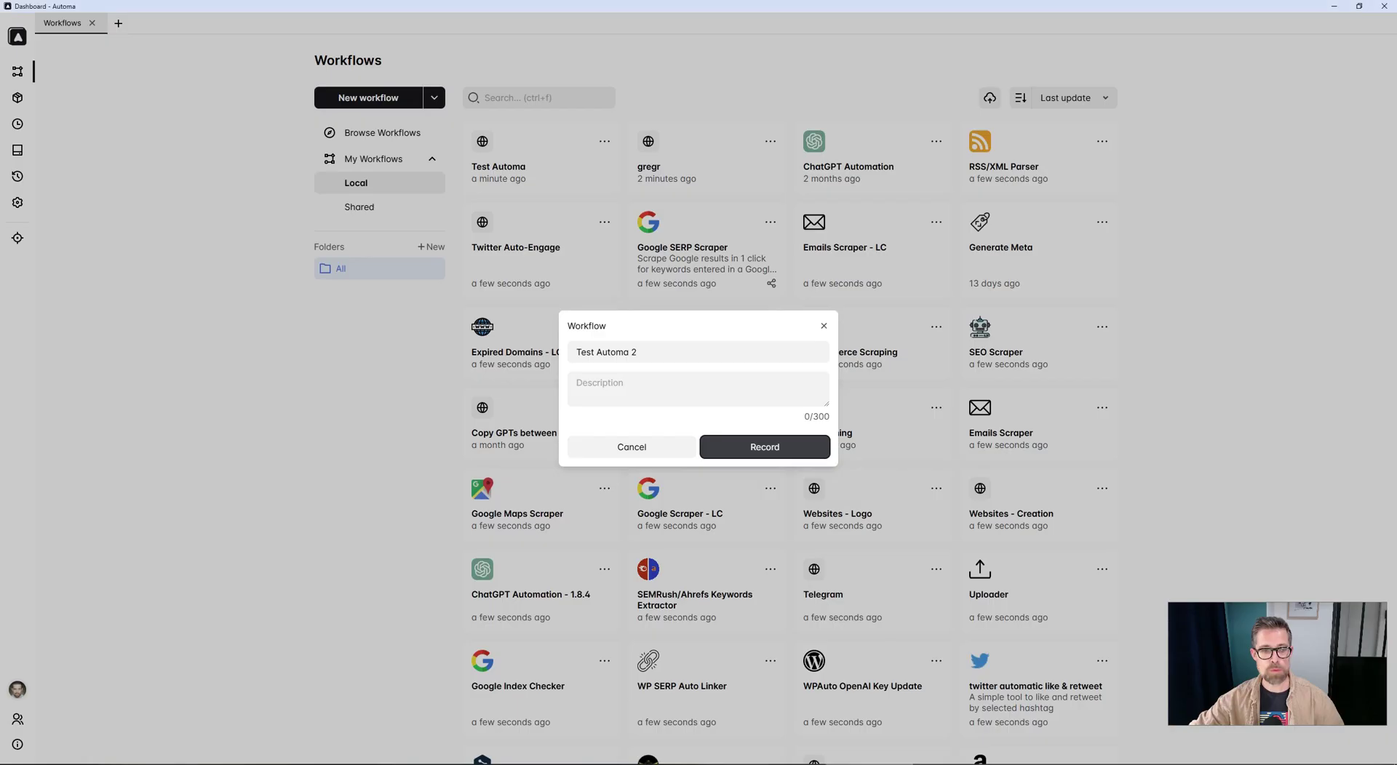
pyautogui.click(735, 447)
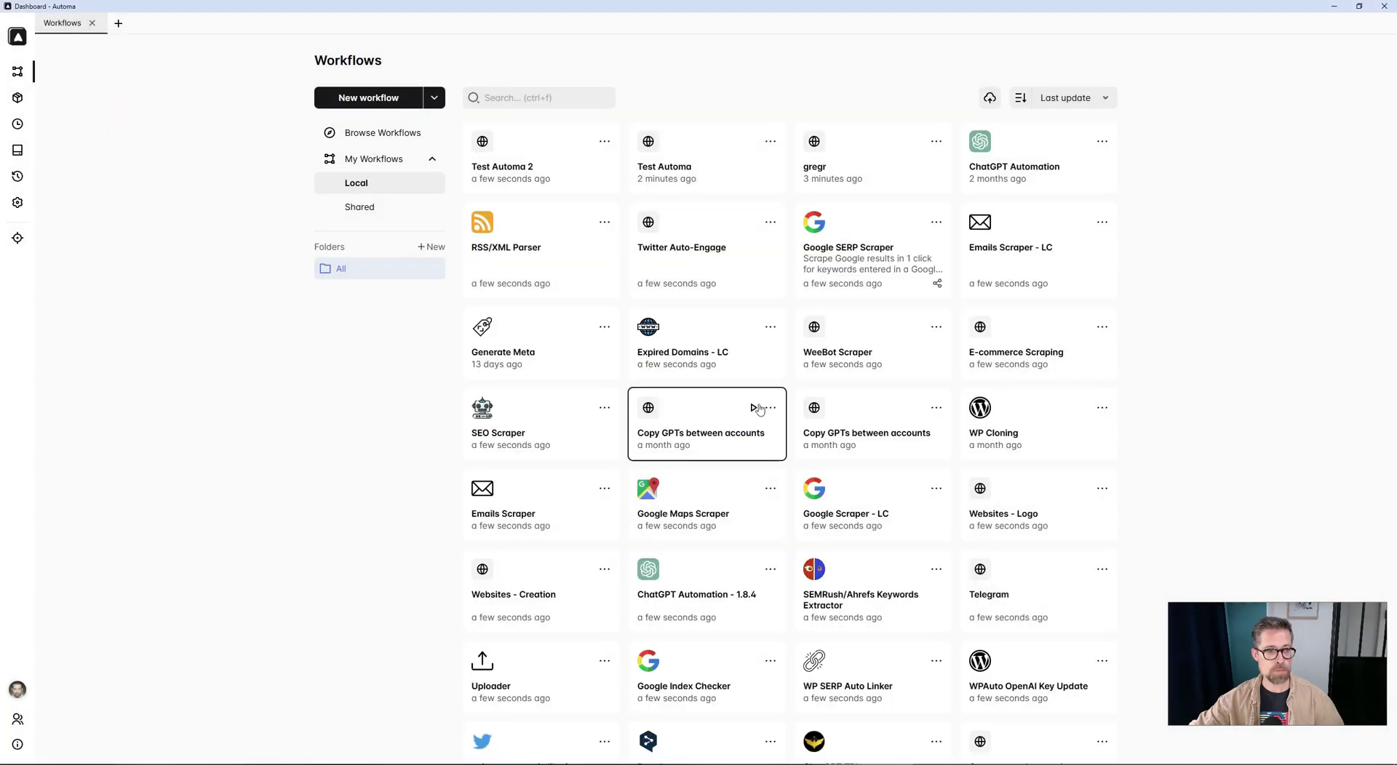
# - Open Test Automa 2 and review its New tab, TEMPLATES click, Scroll and Get text blocks
pyautogui.click(503, 176)
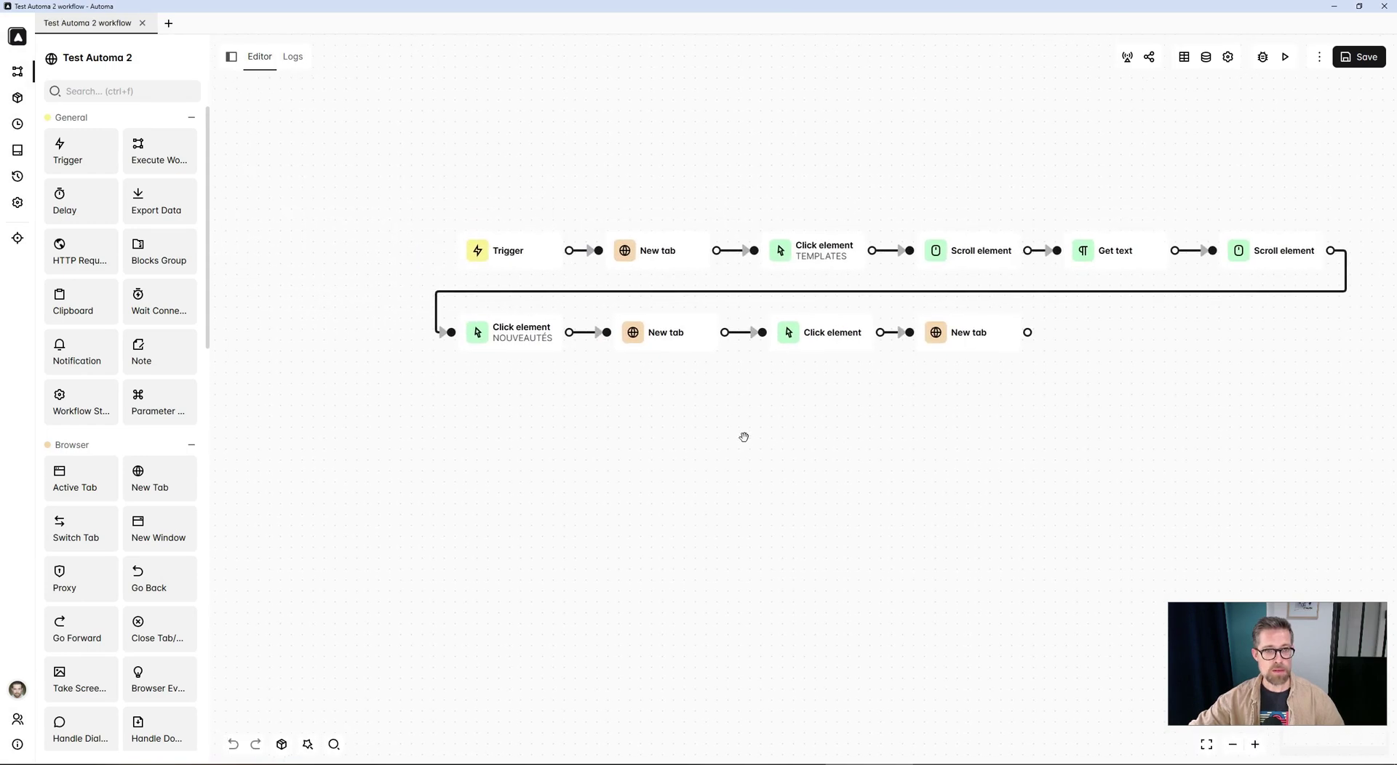
pyautogui.moveTo(643, 254)
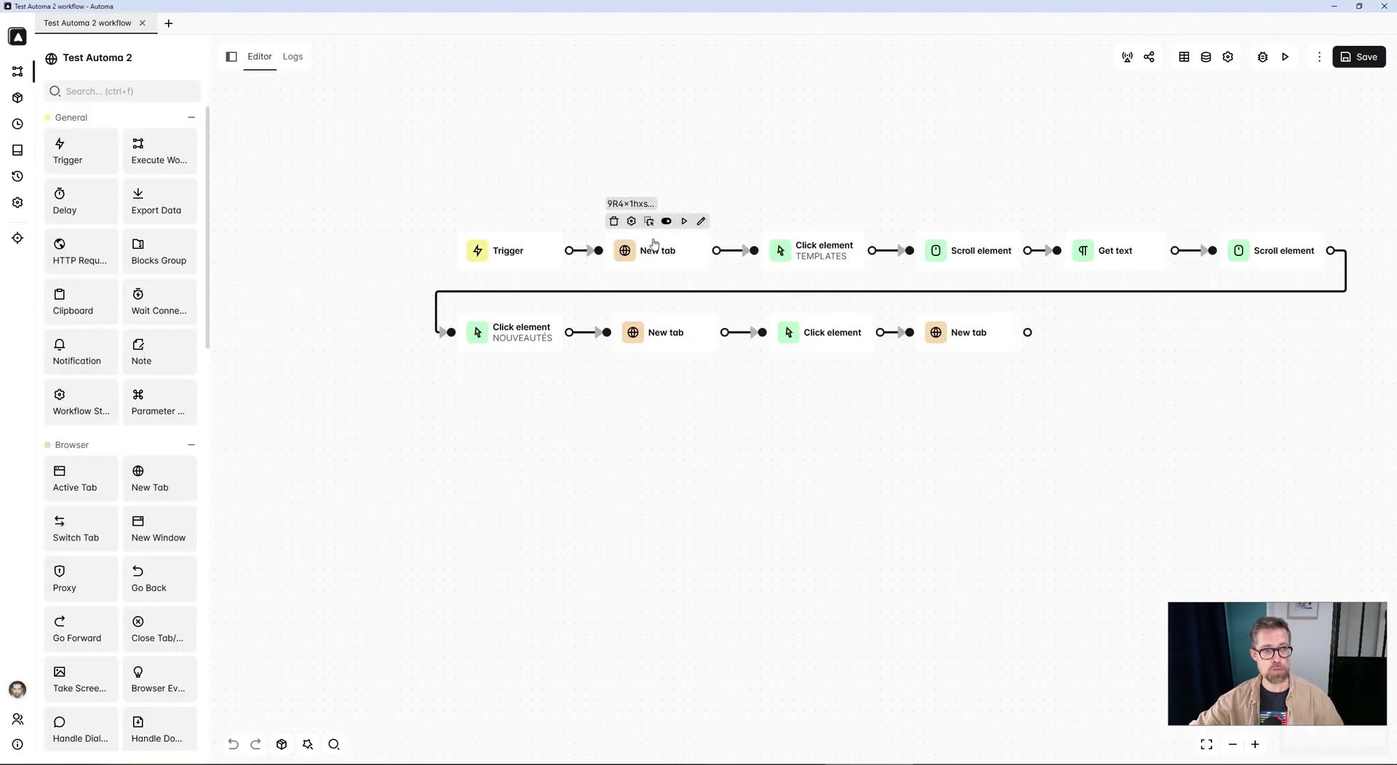
pyautogui.click(654, 248)
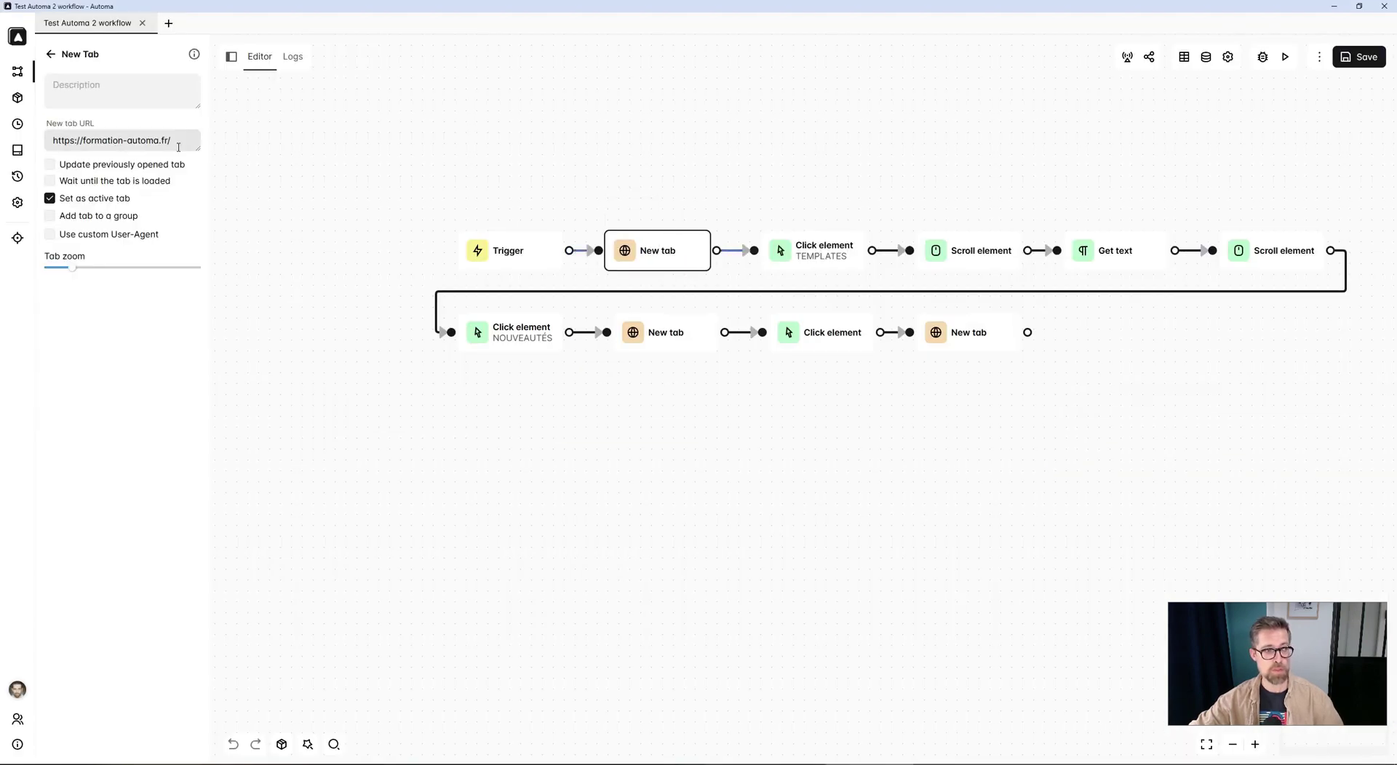
pyautogui.click(848, 259)
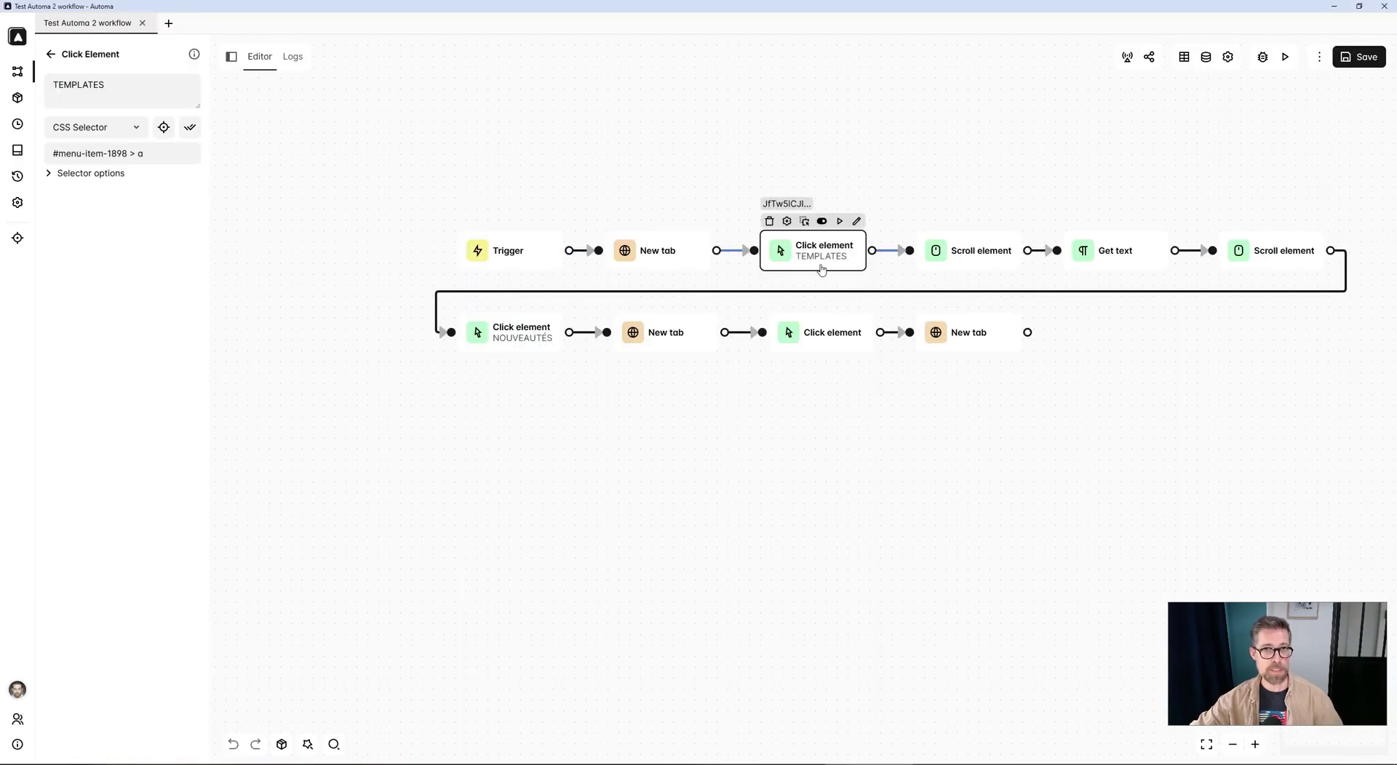
pyautogui.click(991, 251)
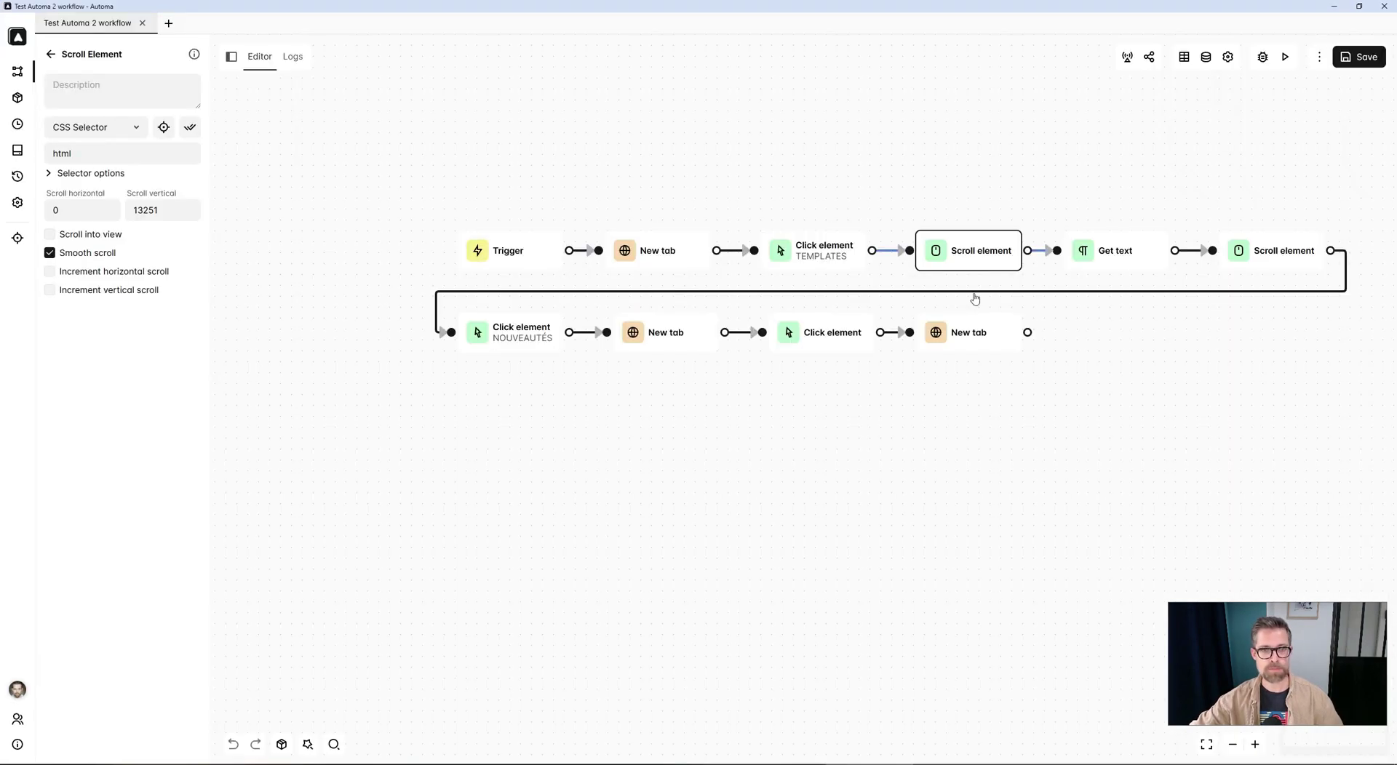
pyautogui.click(1119, 268)
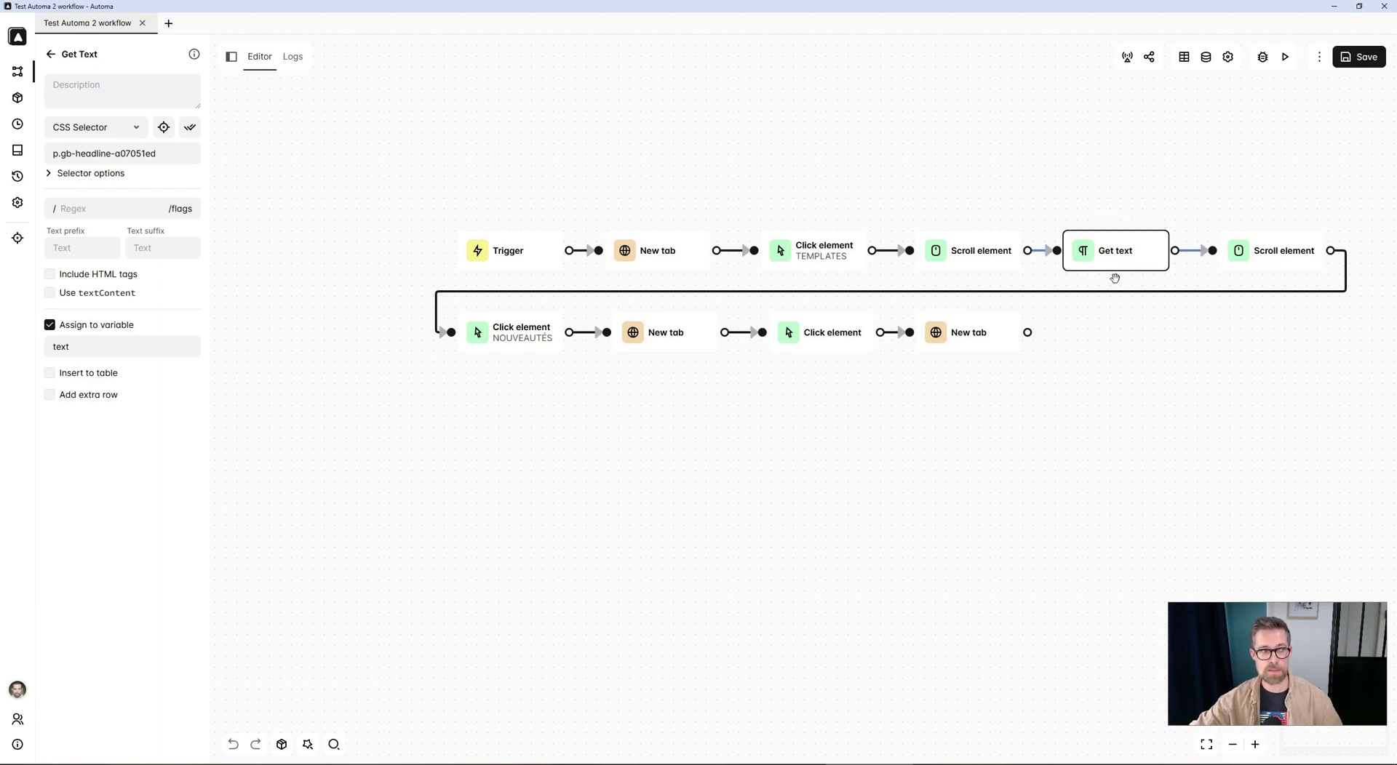
# - Inspect the second Scroll block and the NOUVEAUTÉS click block, then return to Chrome
pyautogui.click(1318, 254)
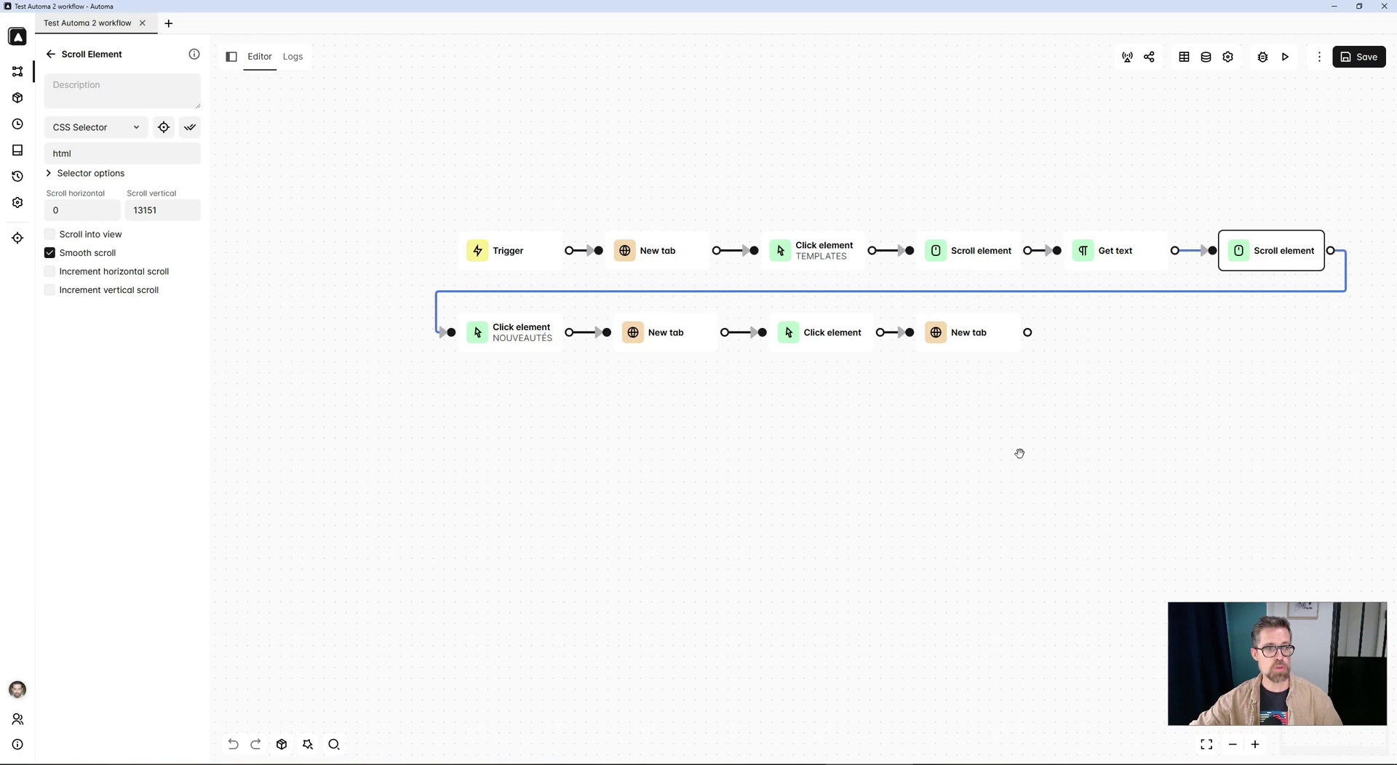
pyautogui.click(512, 340)
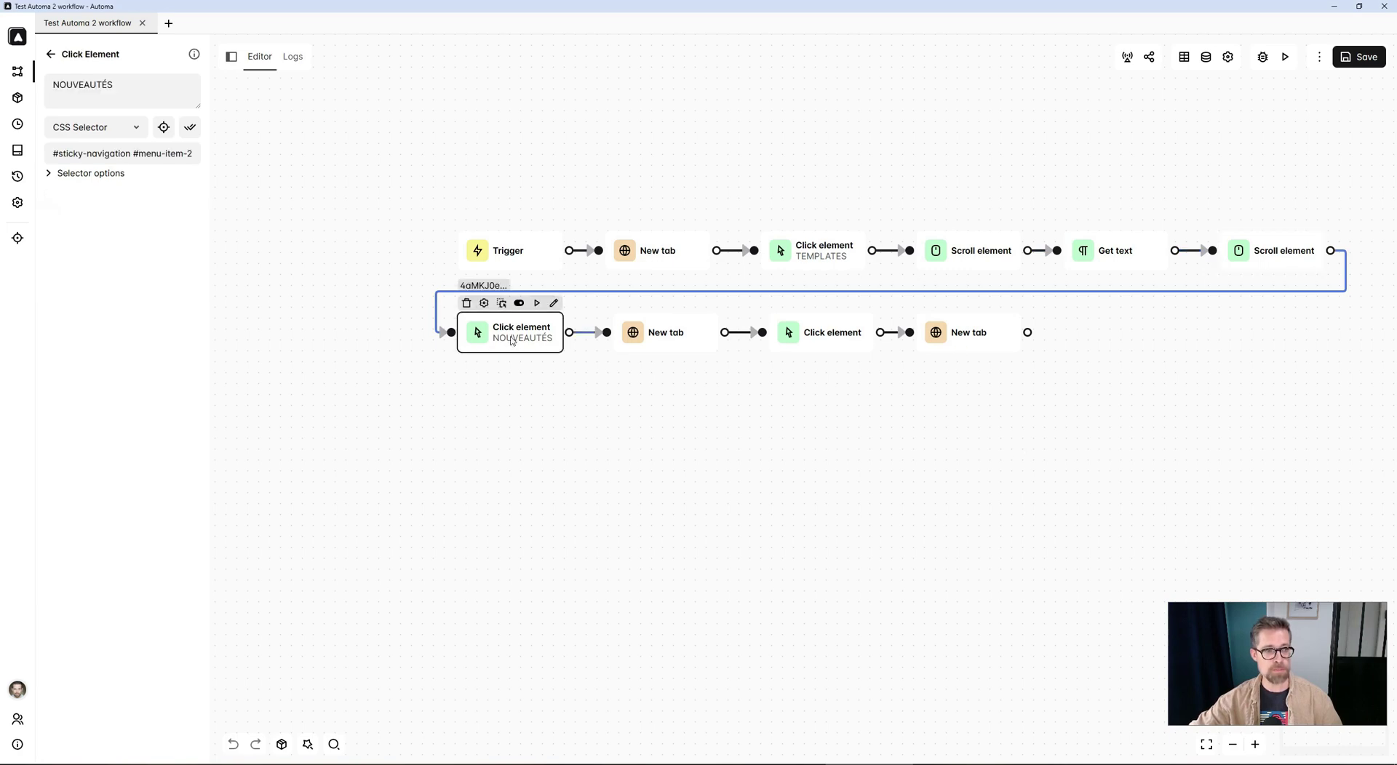
pyautogui.hotkey('alt', 'Tab')
pyautogui.scroll(5, 694, 364)
# - Check the second-row New tab URL and click block against the Nouveautés page in Chrome
pyautogui.hotkey('alt', 'Tab')
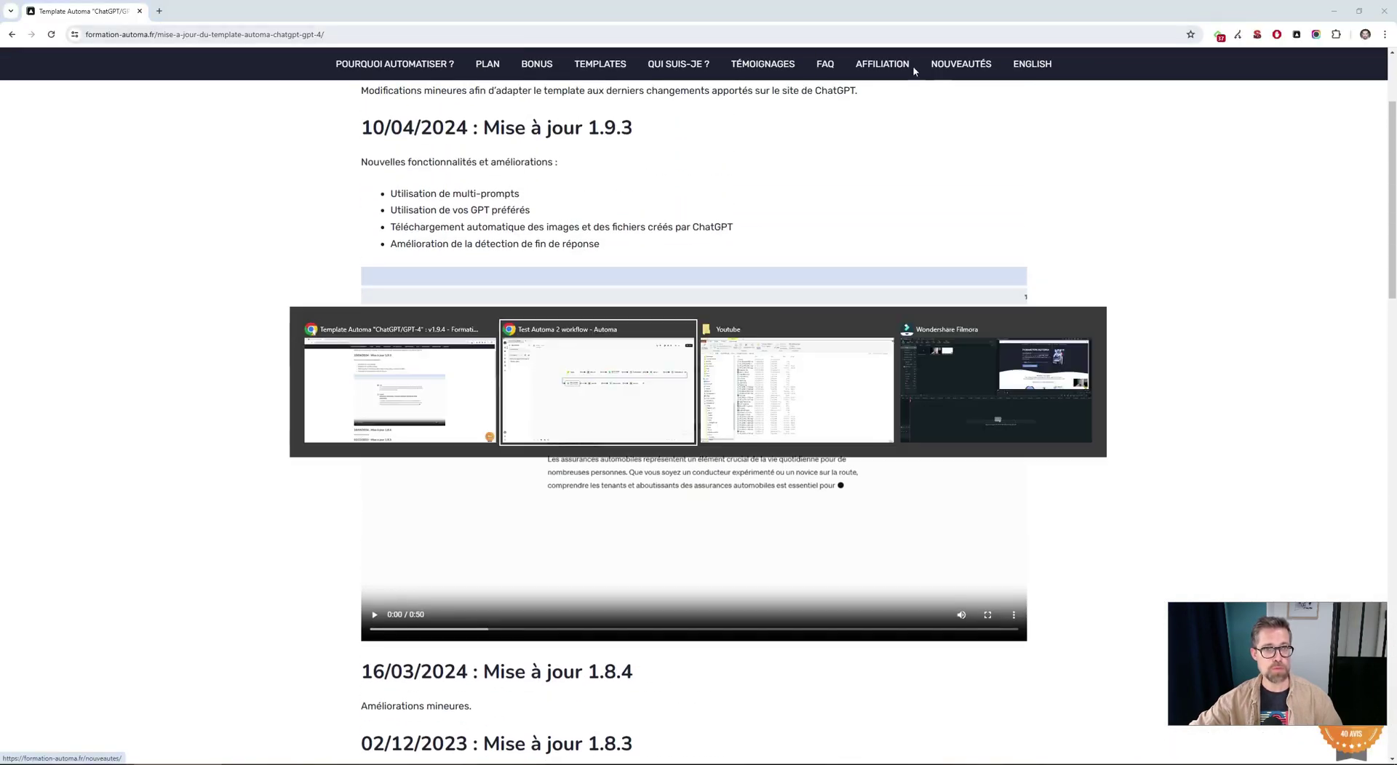
pyautogui.click(685, 342)
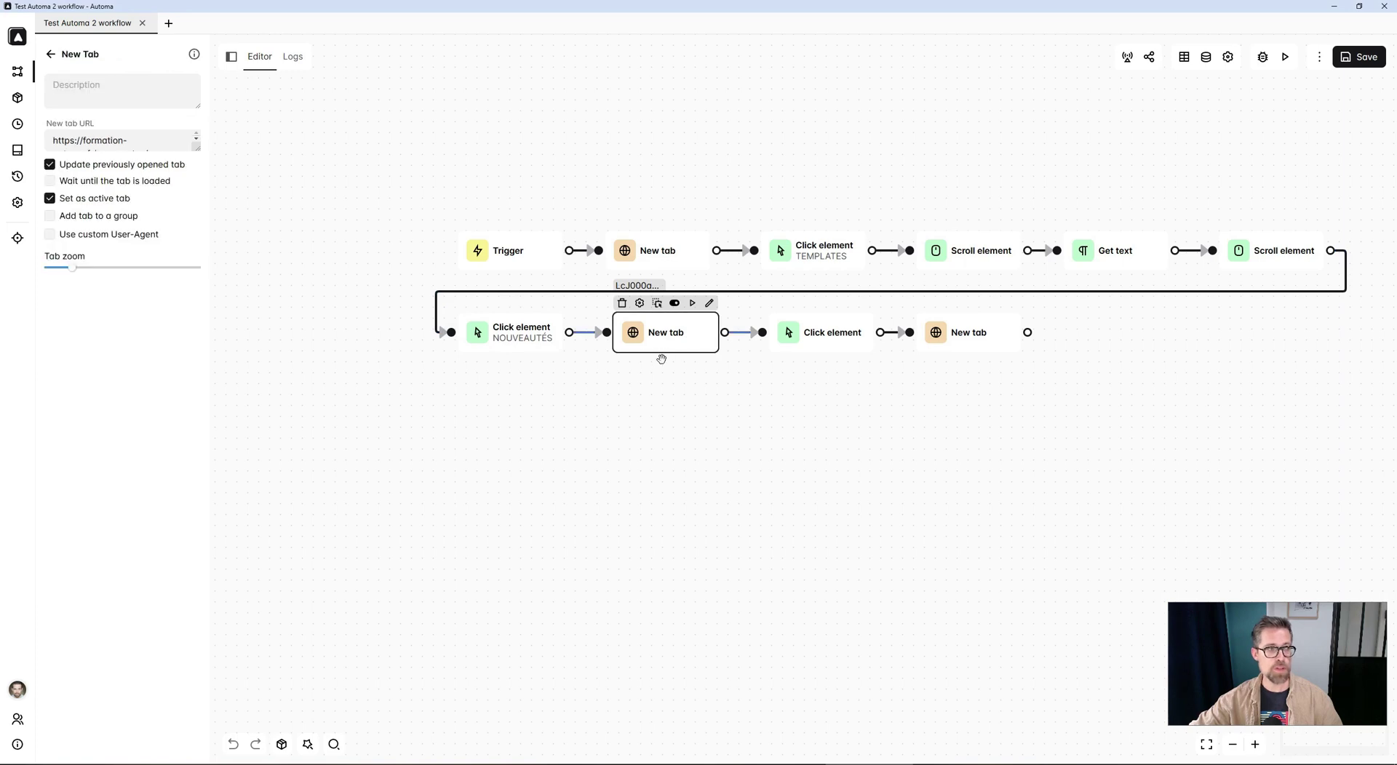
pyautogui.moveTo(196, 148); pyautogui.dragTo(197, 217)
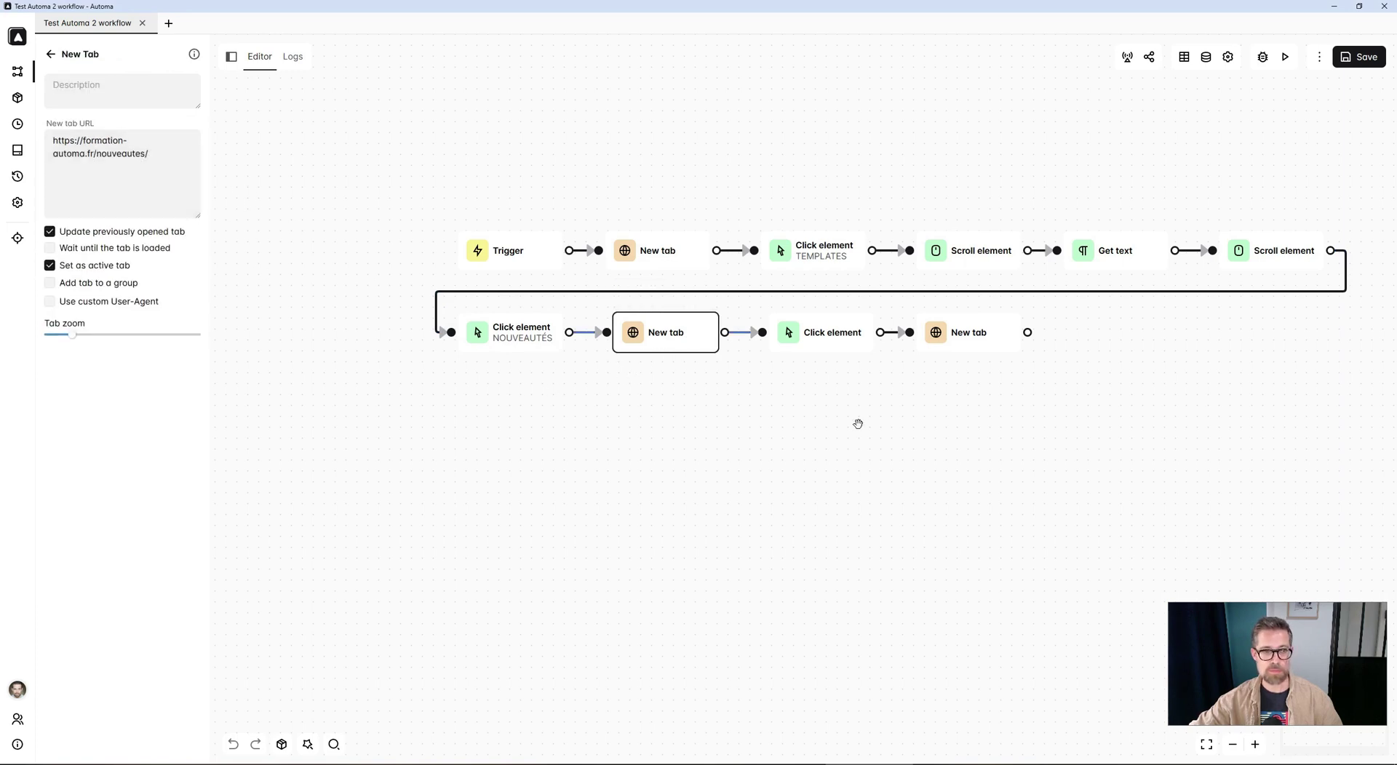
pyautogui.click(816, 332)
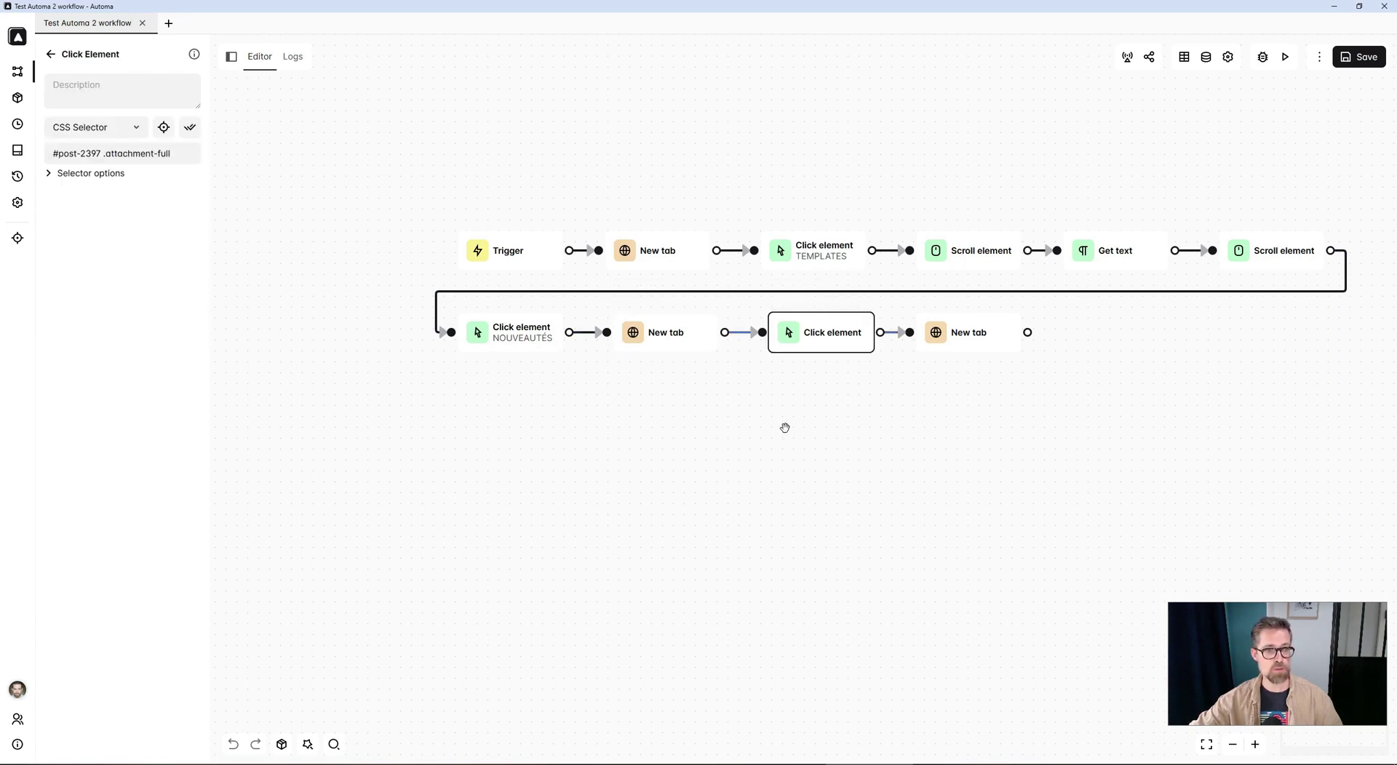
pyautogui.hotkey('alt', 'Tab')
pyautogui.click(941, 73)
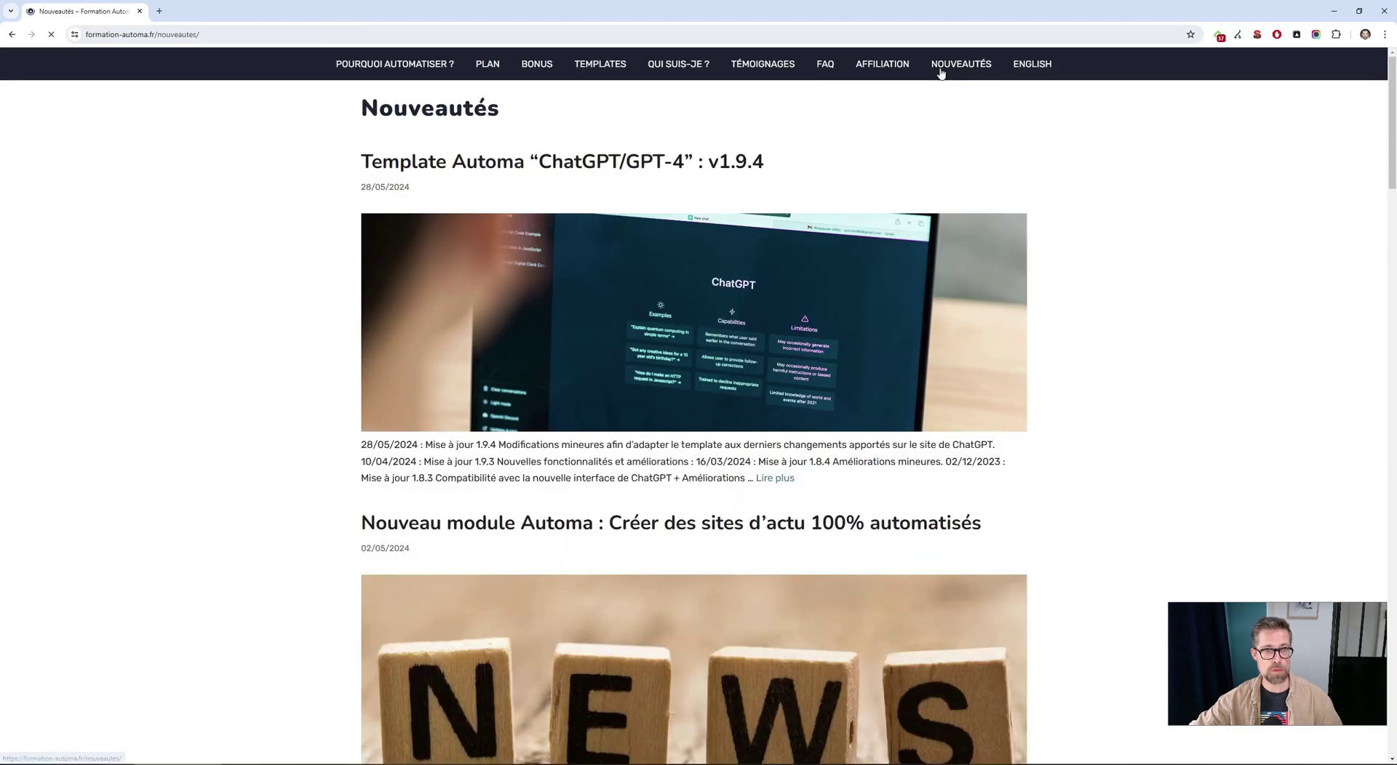
# - Inspect the last New tab block, then close the Test Automa 2 editor
pyautogui.hotkey('alt', 'Tab')
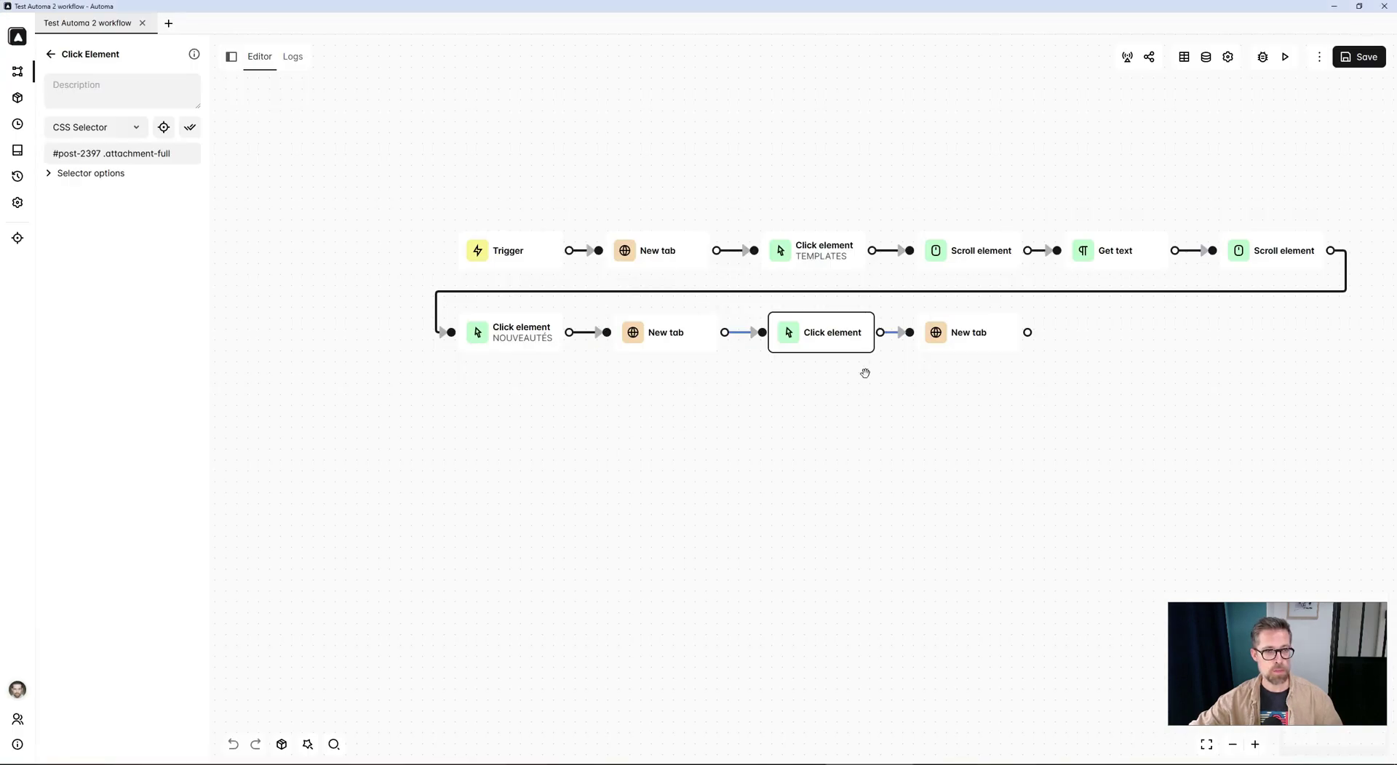
pyautogui.click(966, 342)
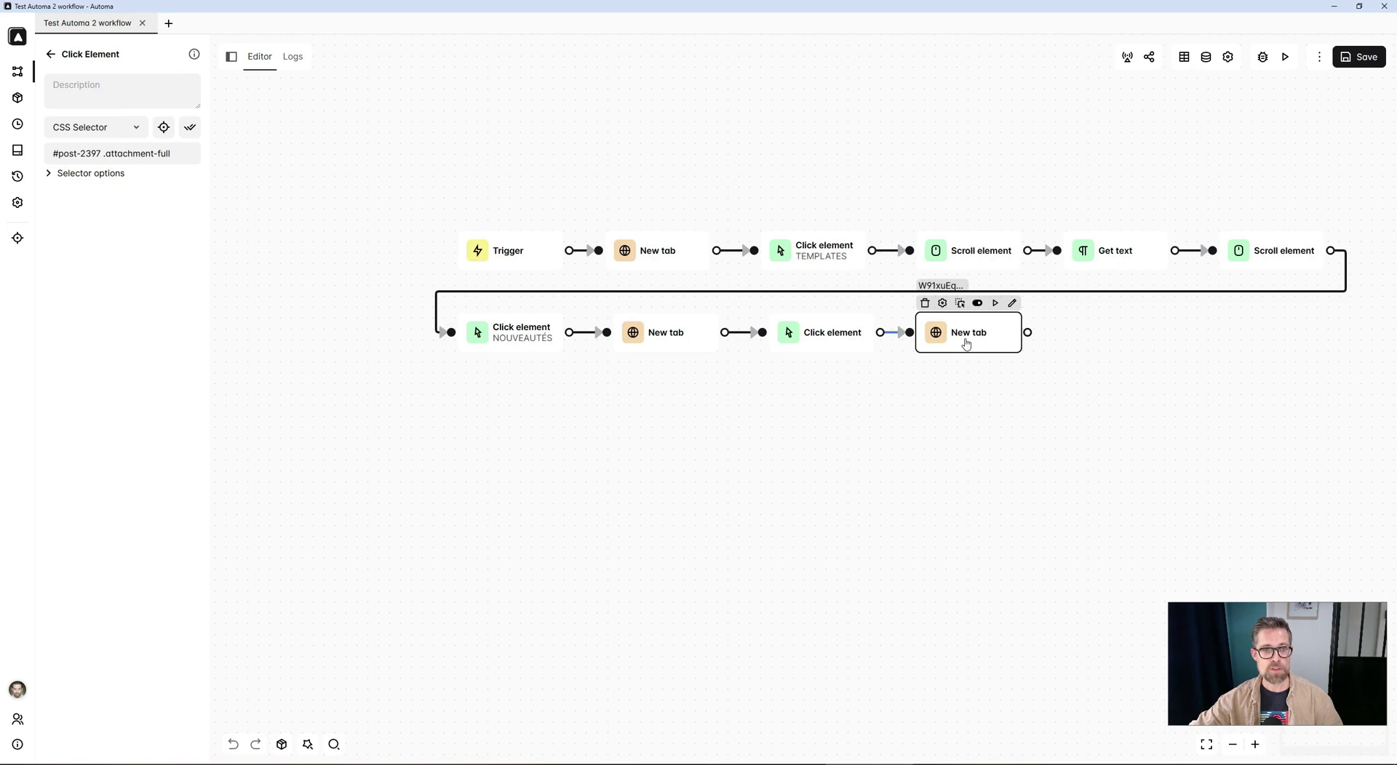
pyautogui.doubleClick(966, 343)
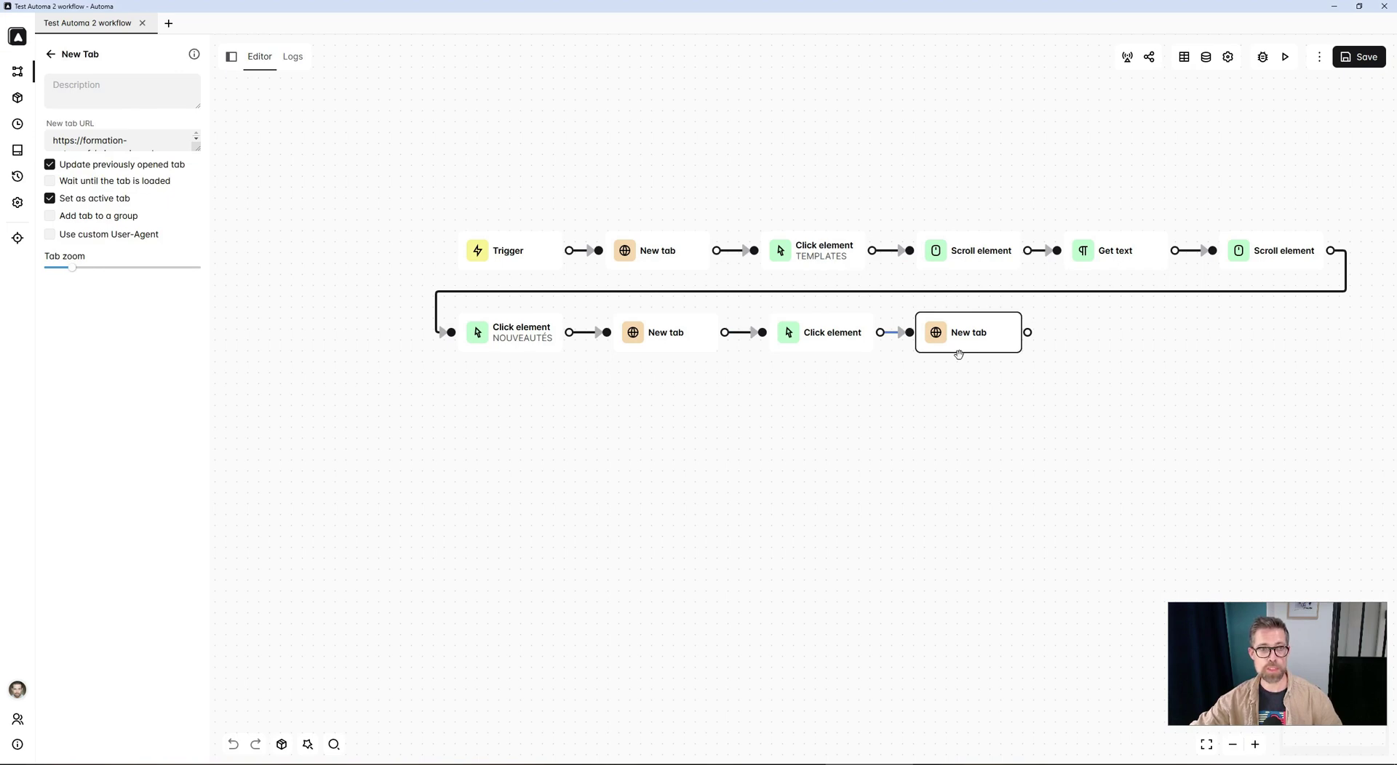
pyautogui.click(354, 257)
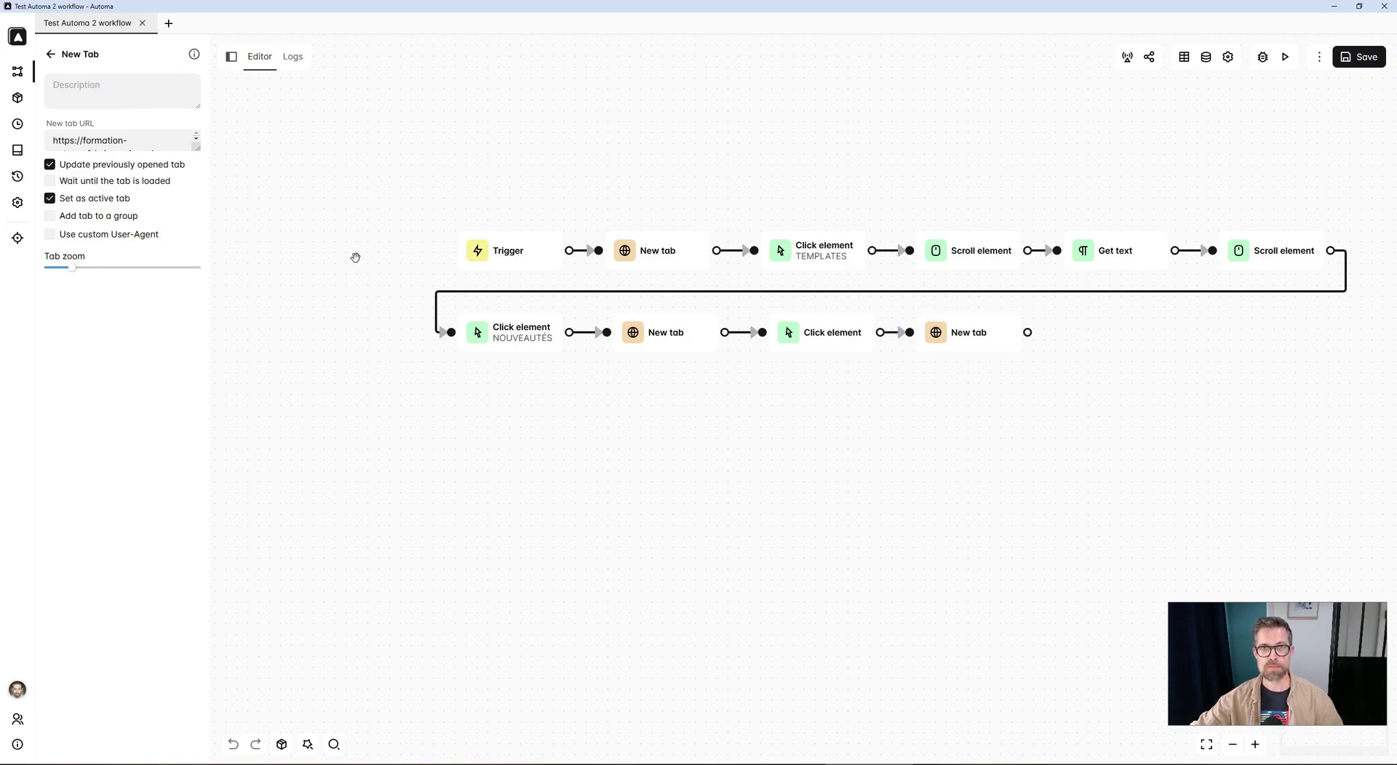
pyautogui.click(144, 24)
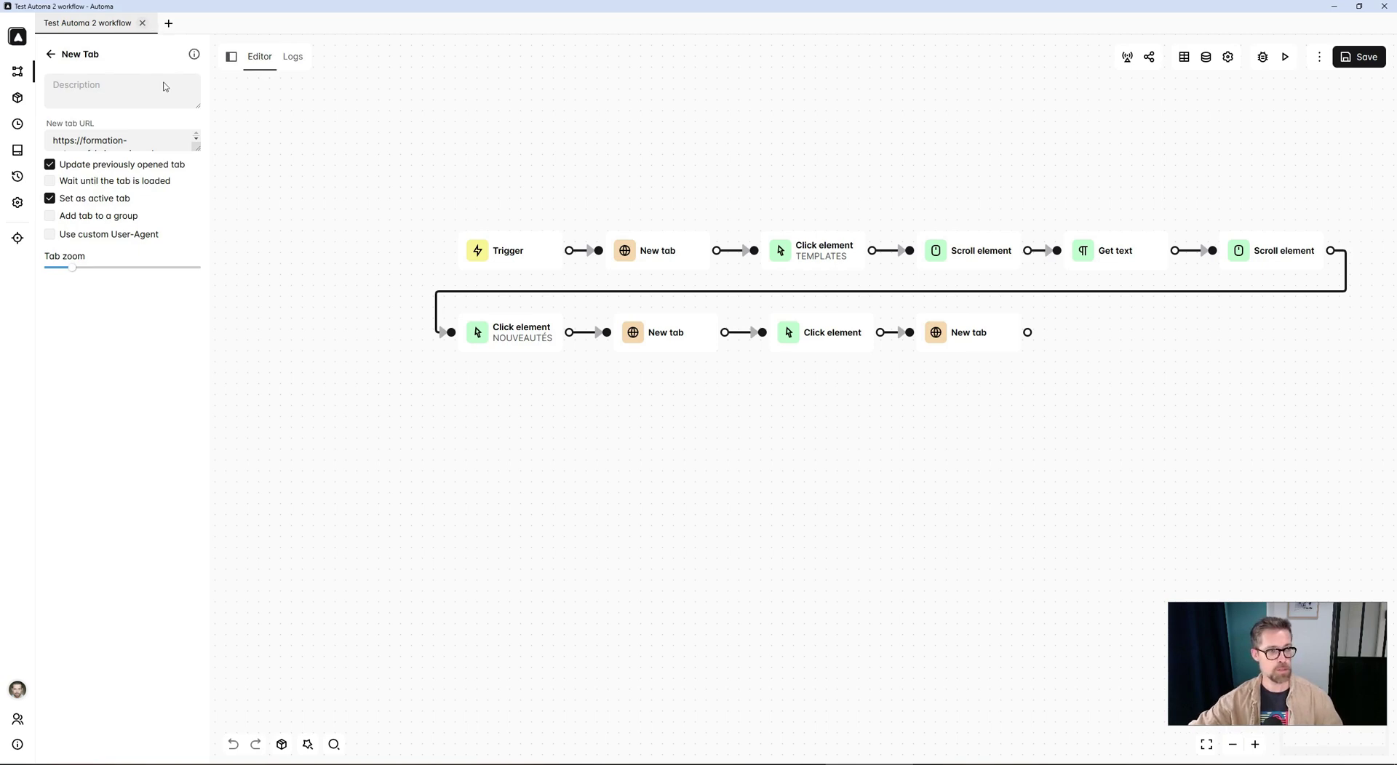
# - Begin a new recorded workflow and type 'Test Loop' as its name
pyautogui.click(430, 102)
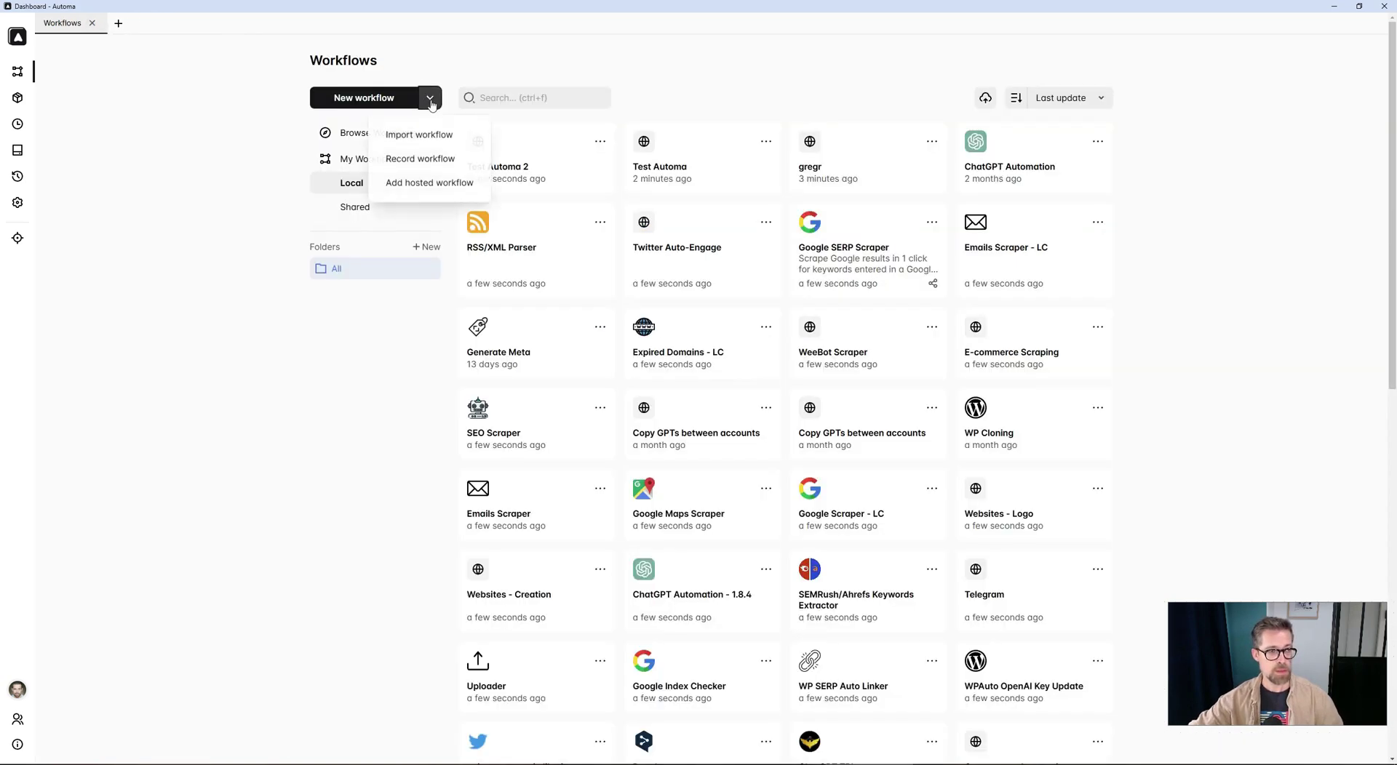
pyautogui.click(419, 162)
pyautogui.write('Test ')
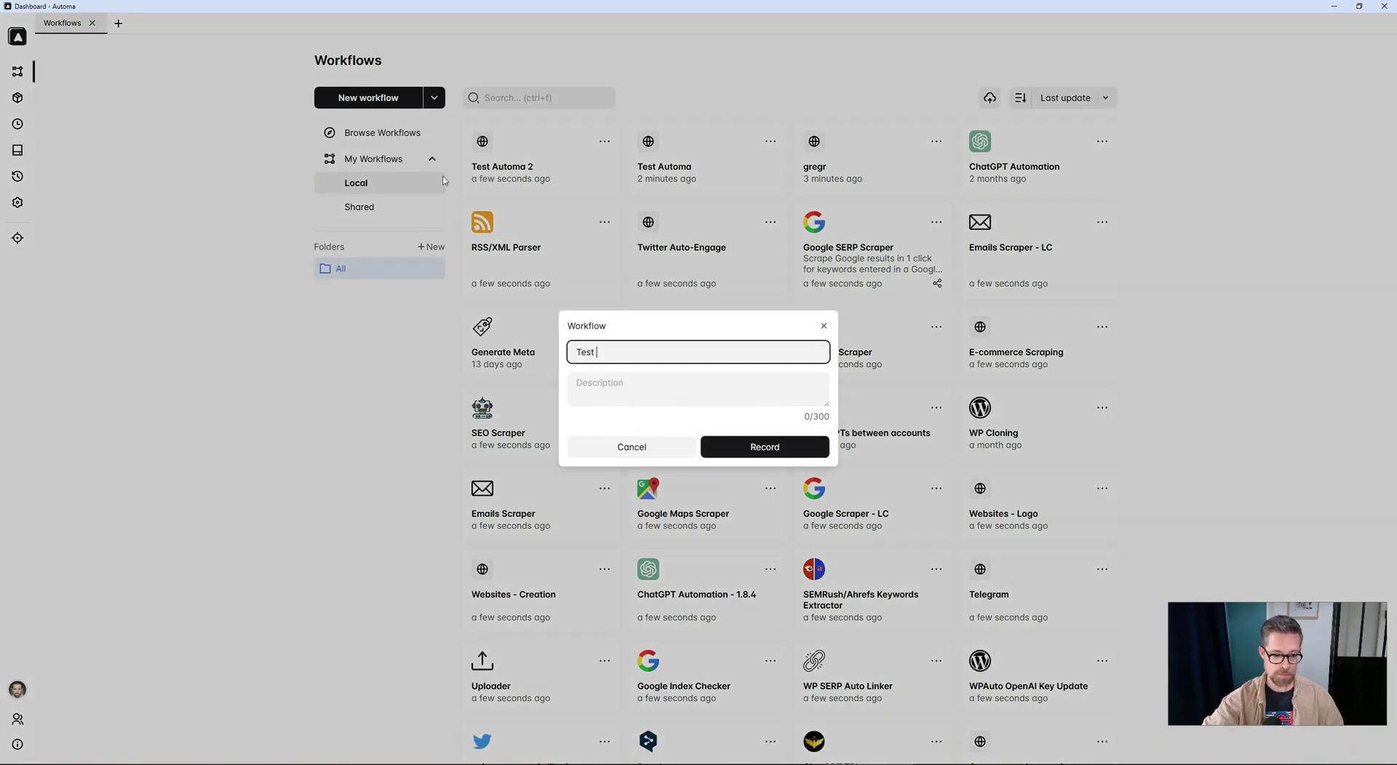
pyautogui.write('Local')
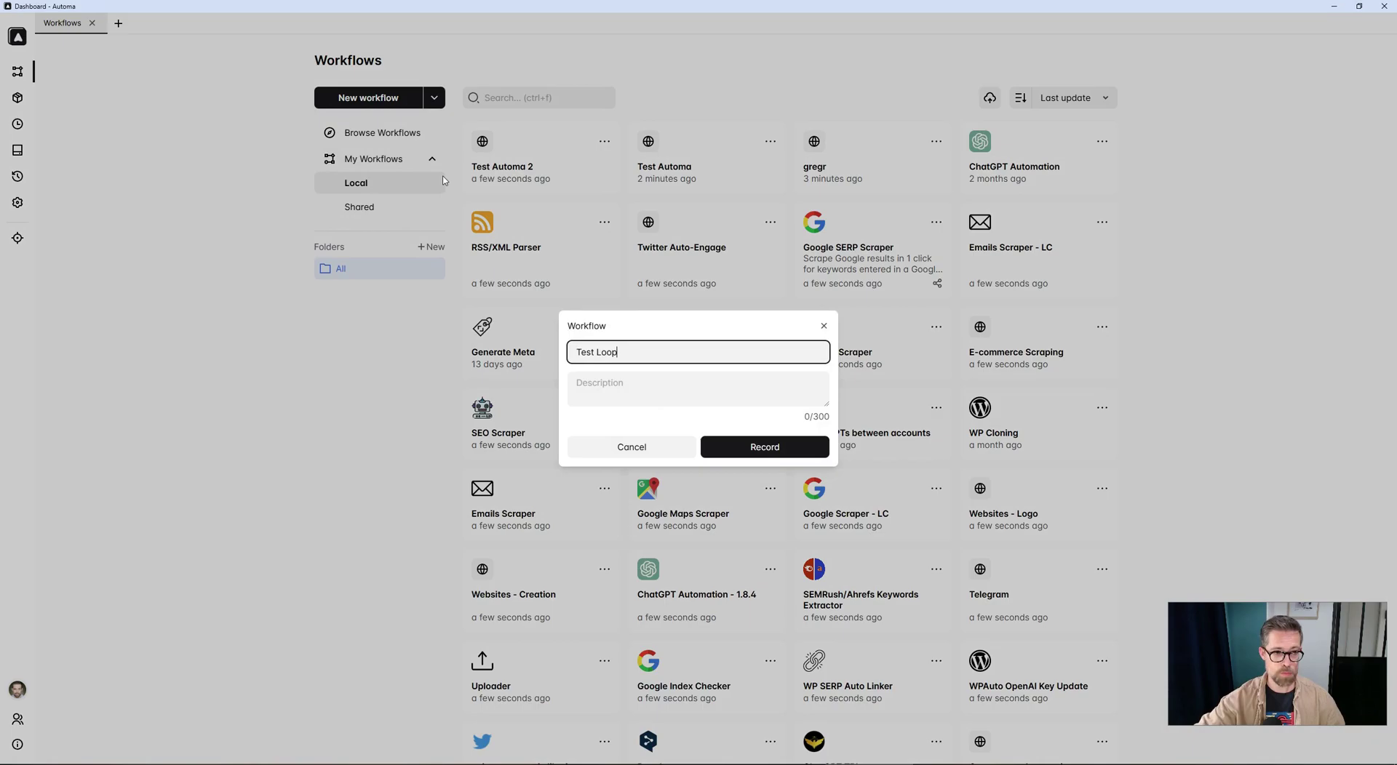
# - Start recording and run a Google search for 'formation automa'
pyautogui.click(756, 447)
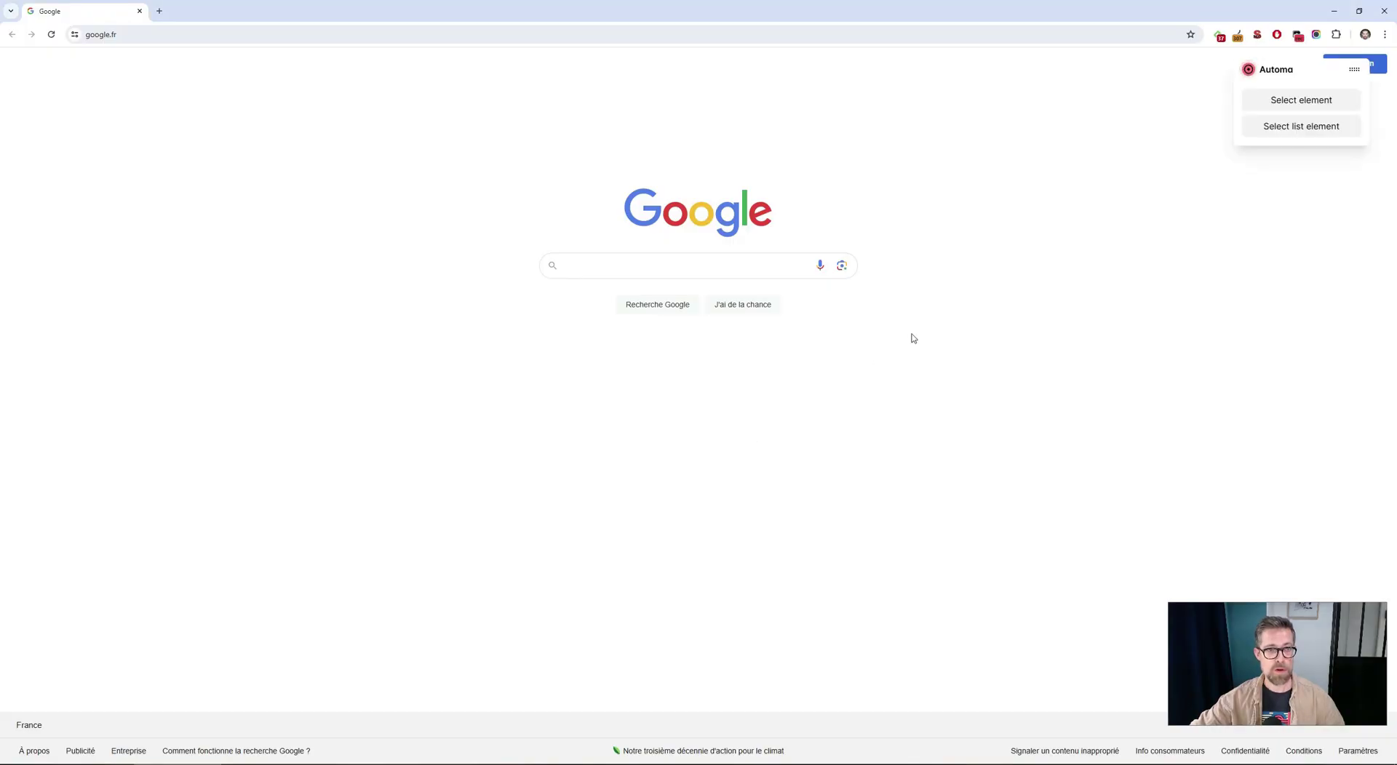
pyautogui.click(744, 265)
pyautogui.write('f')
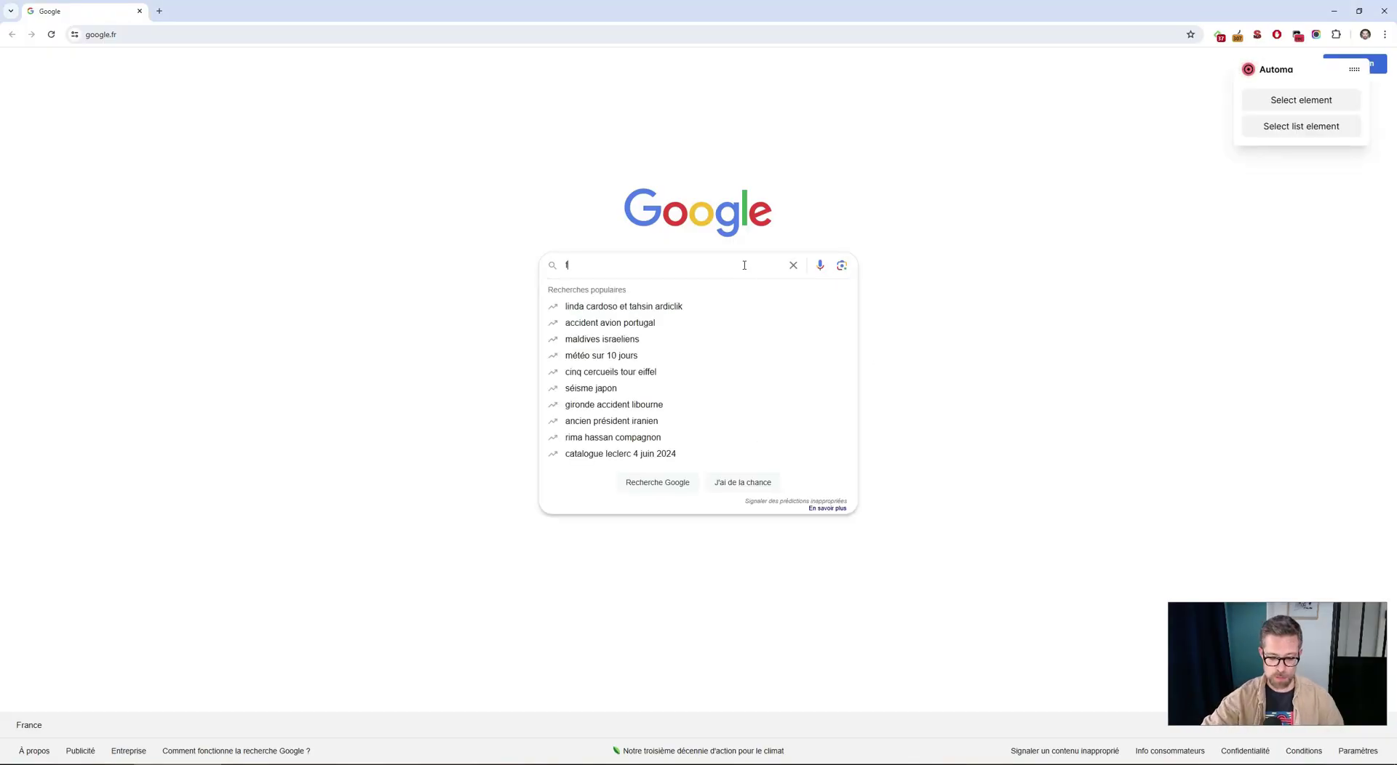
pyautogui.write('ormation automa')
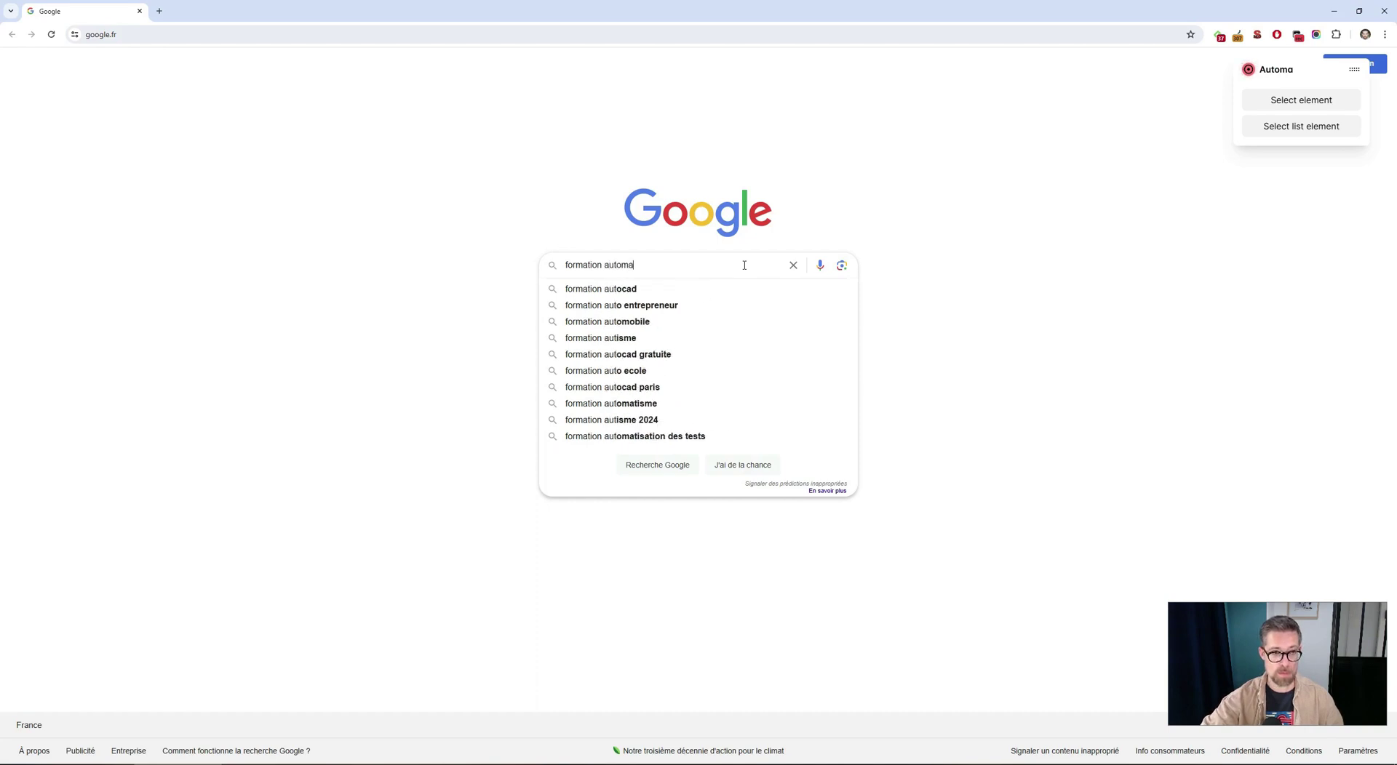
pyautogui.click(911, 367)
pyautogui.click(671, 310)
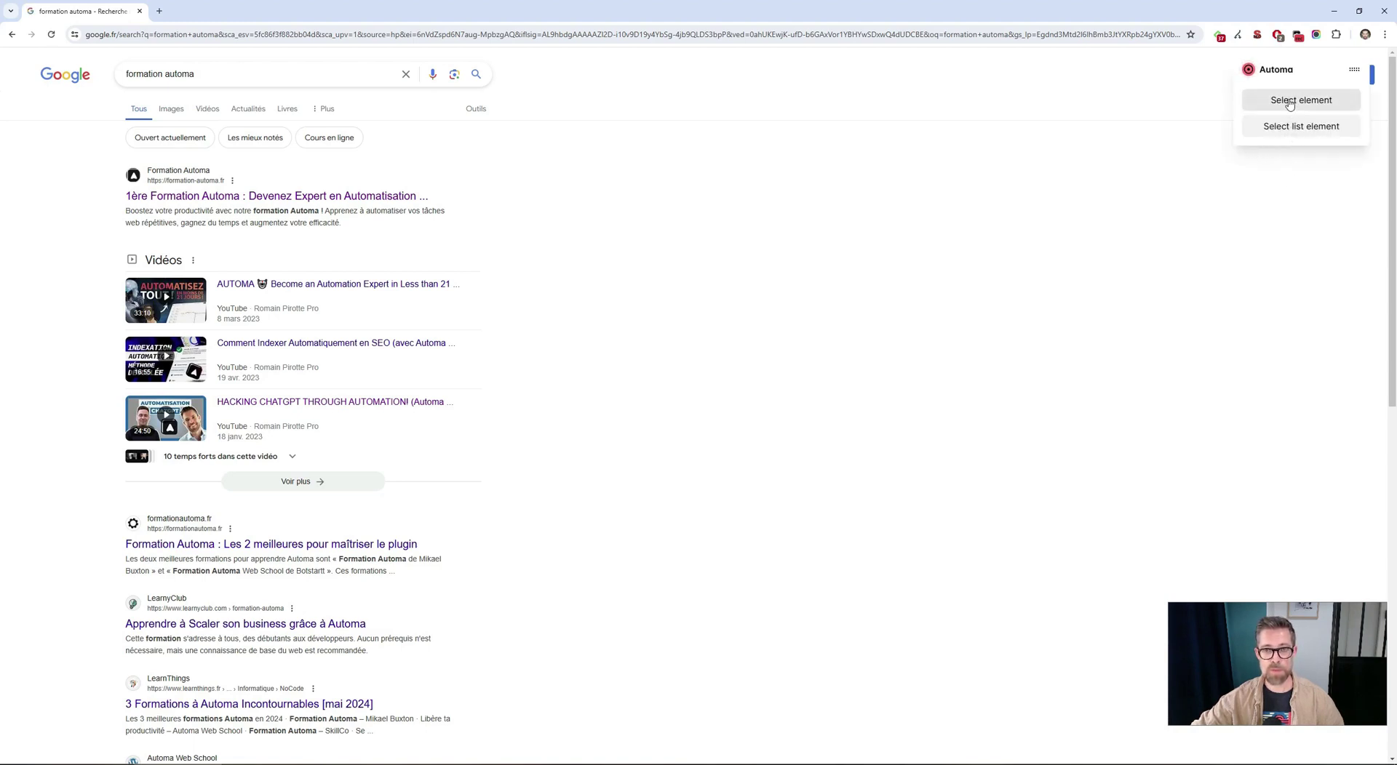
# - Select the Google search results as an element list with id 'SERP'
pyautogui.click(1329, 136)
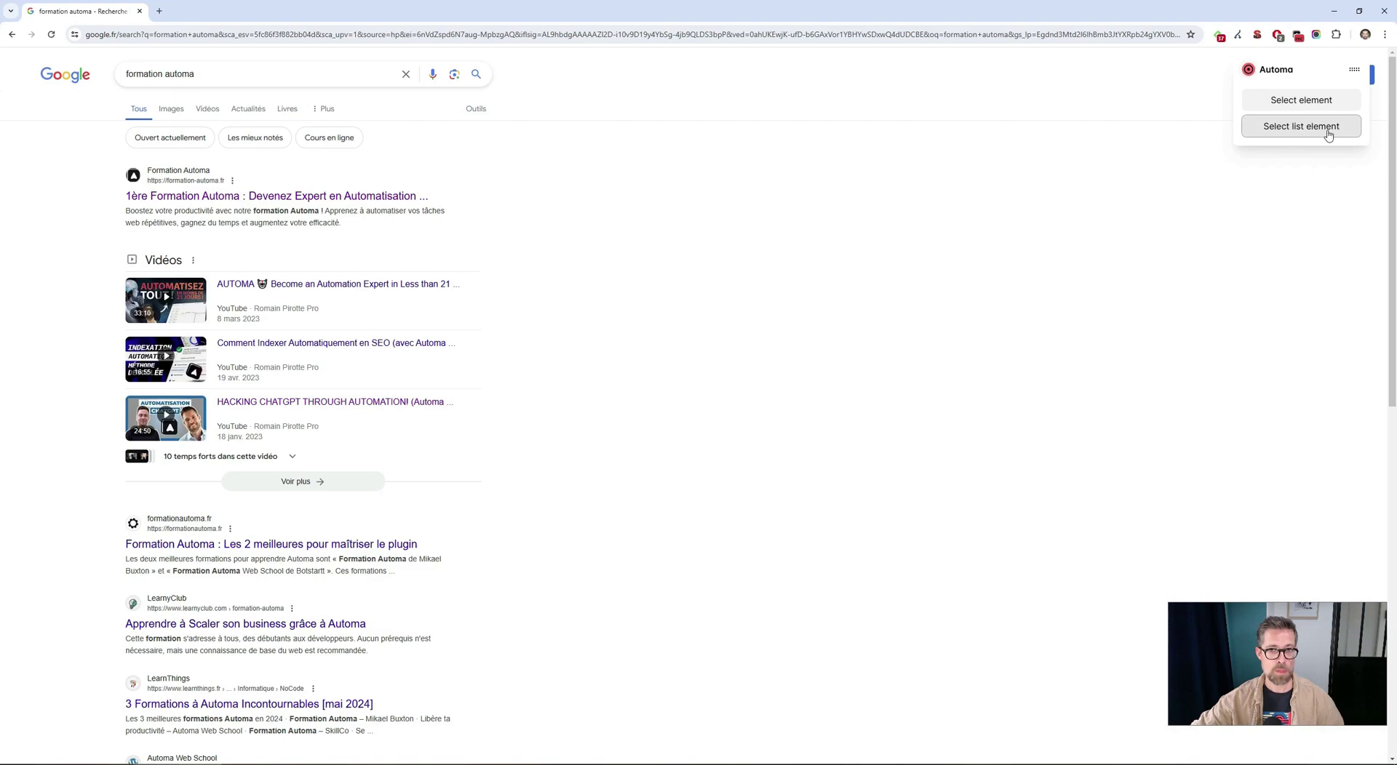
pyautogui.scroll(-3, 415, 349)
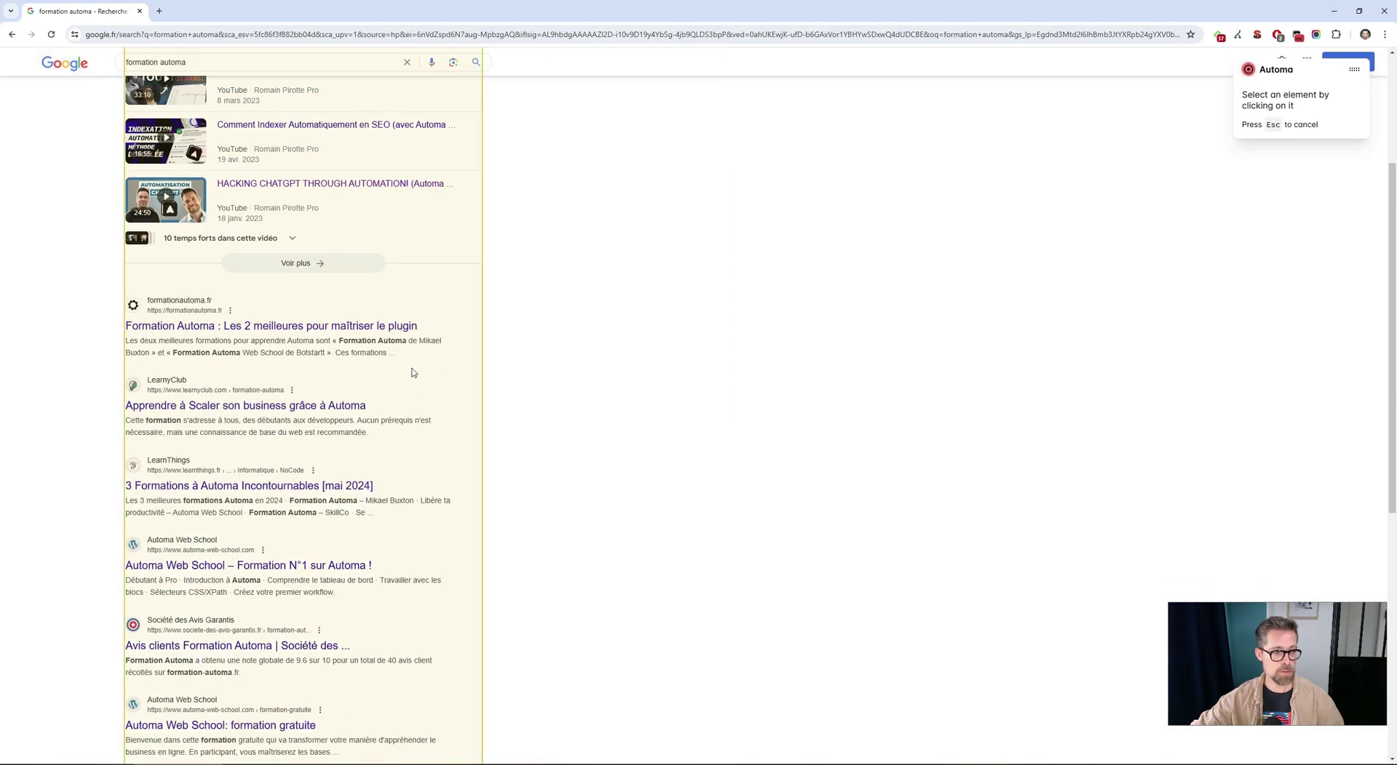
pyautogui.click(435, 335)
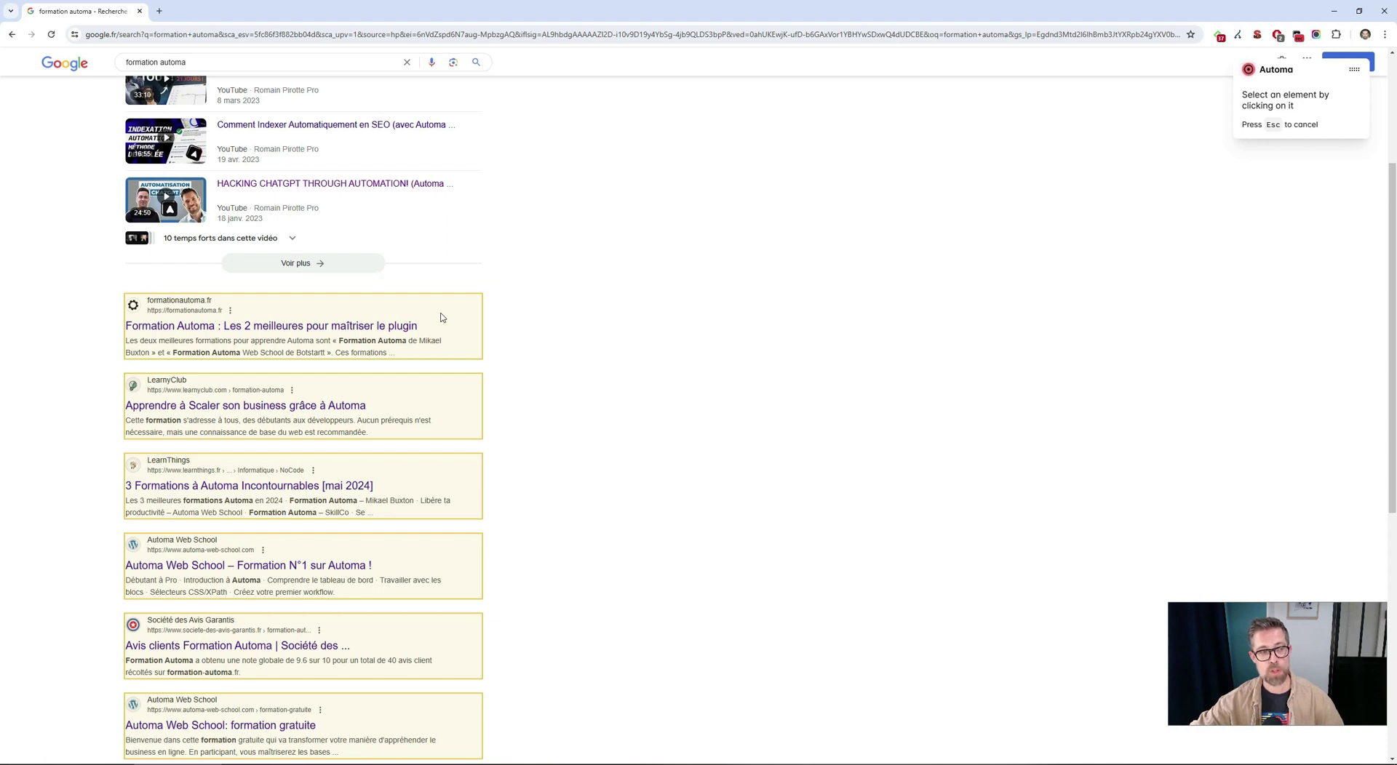
pyautogui.click(440, 318)
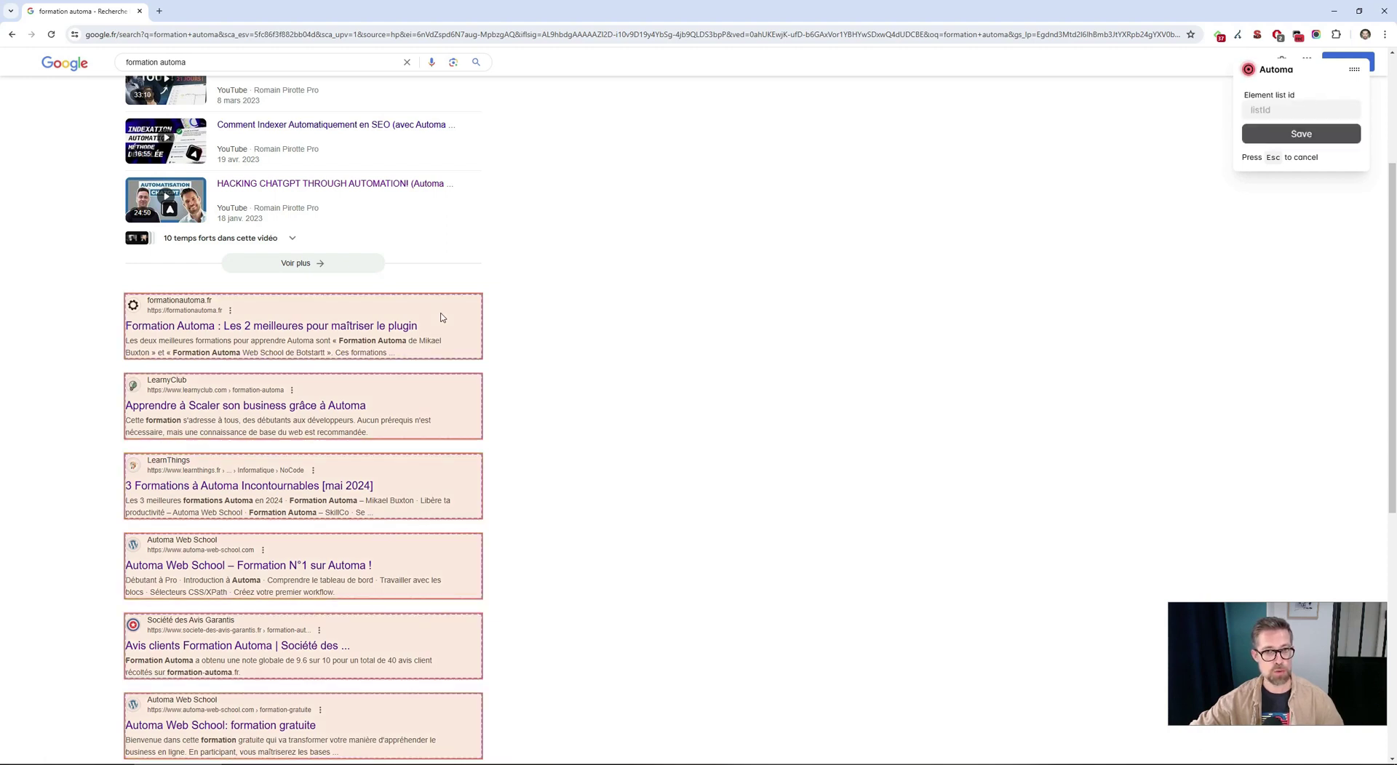
pyautogui.click(1263, 110)
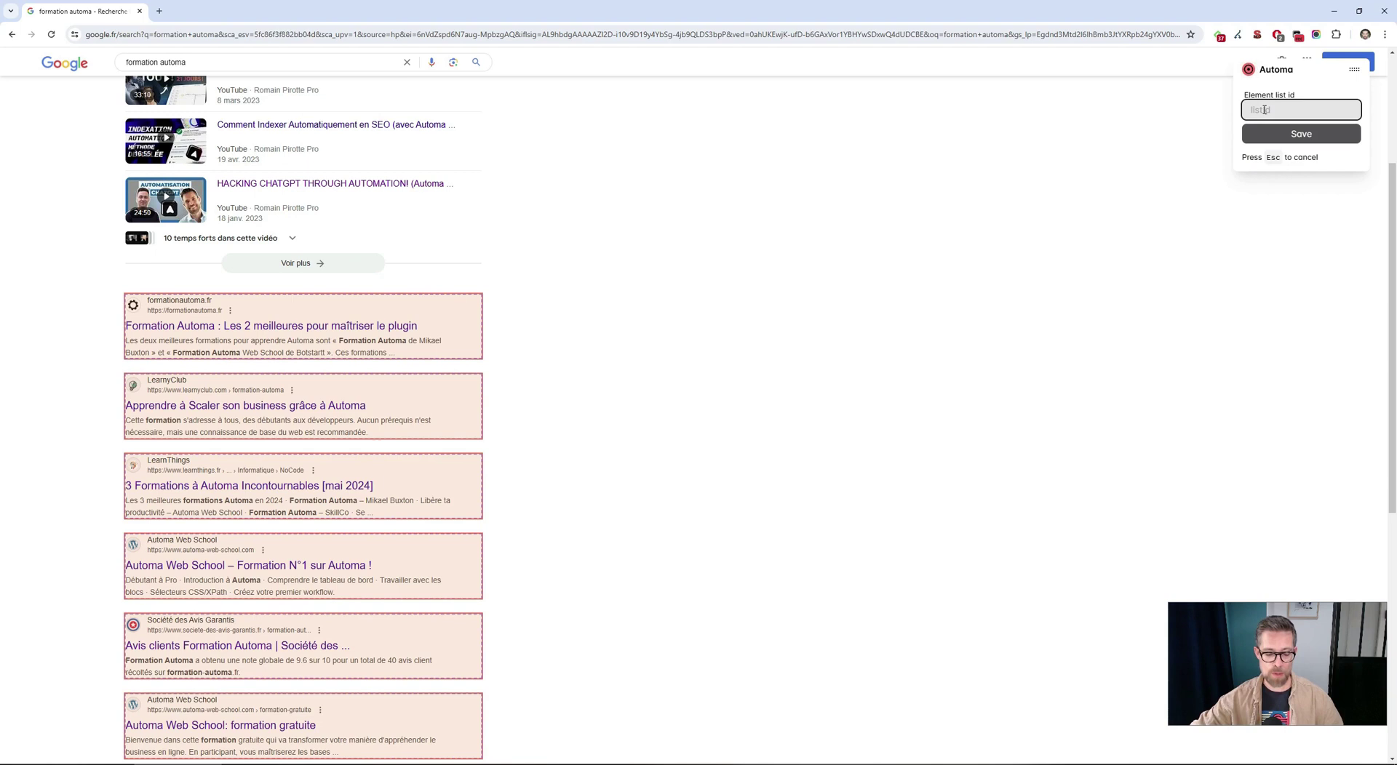
pyautogui.write('SERP')
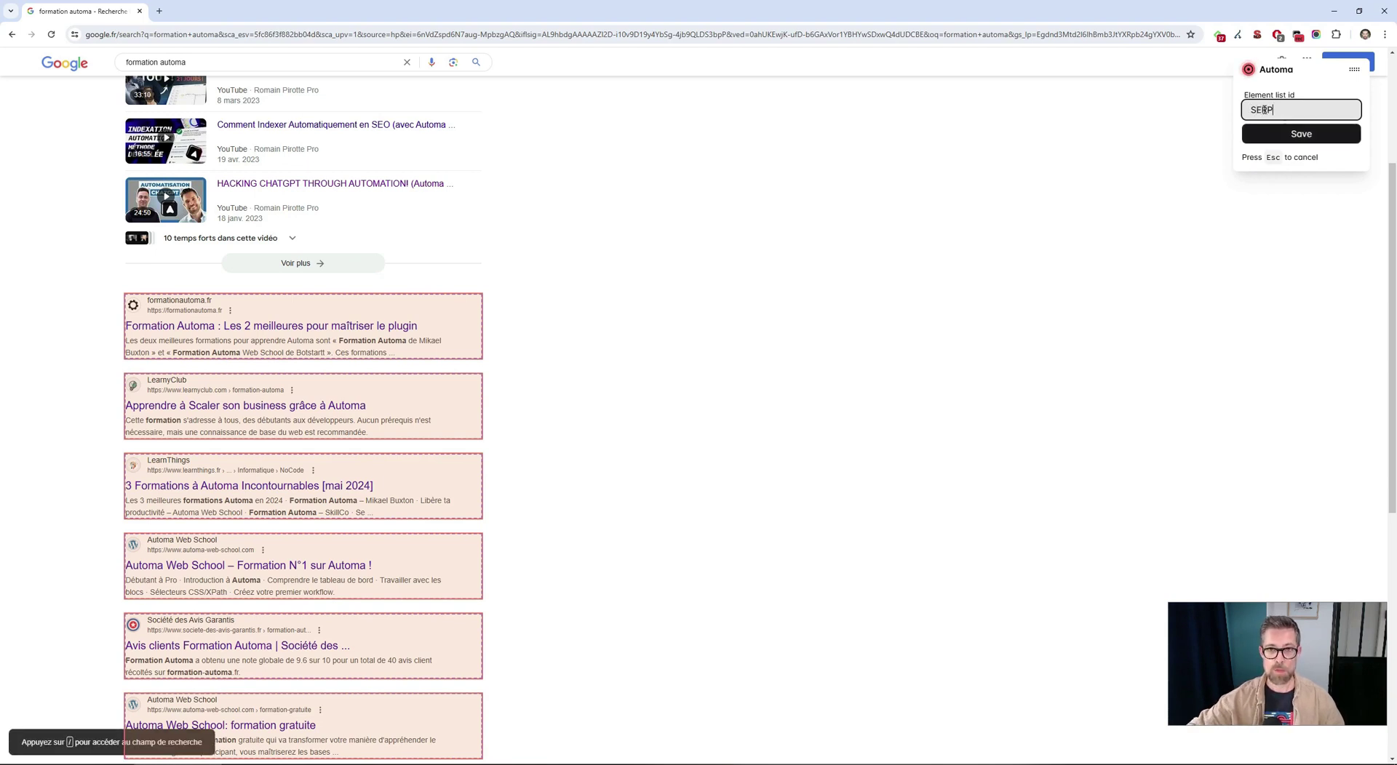
pyautogui.click(1280, 133)
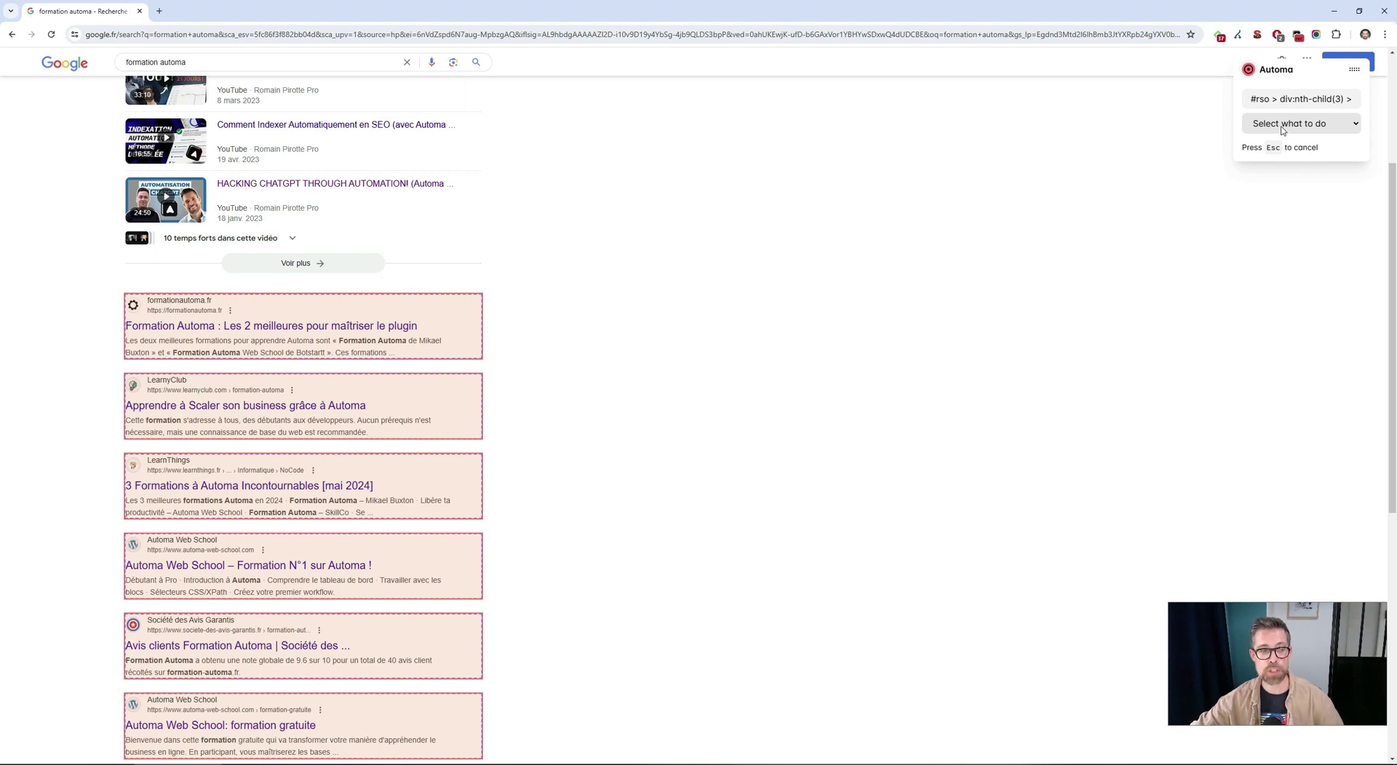
# - Save a Get text action on the result list into variable 'text'
pyautogui.click(1282, 130)
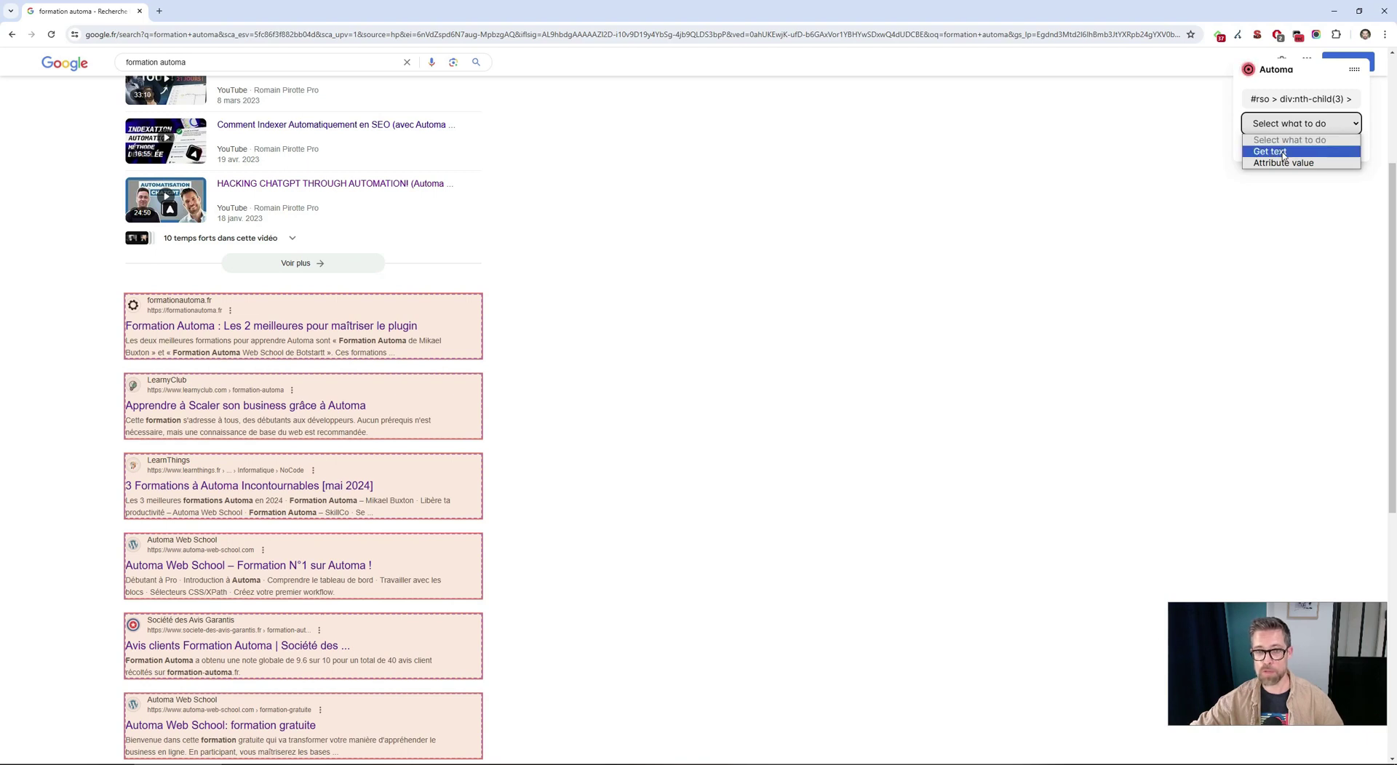
pyautogui.click(1283, 152)
pyautogui.click(1282, 153)
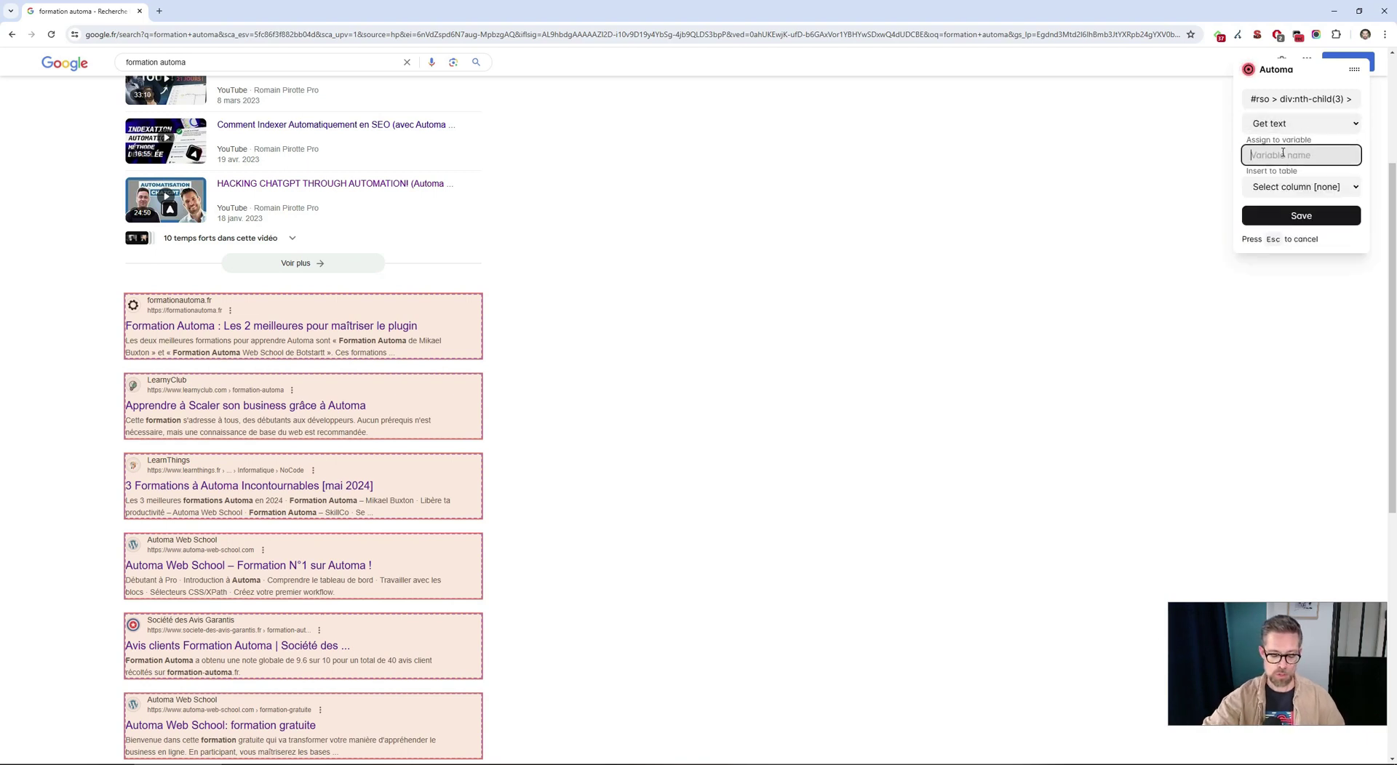
pyautogui.write('text')
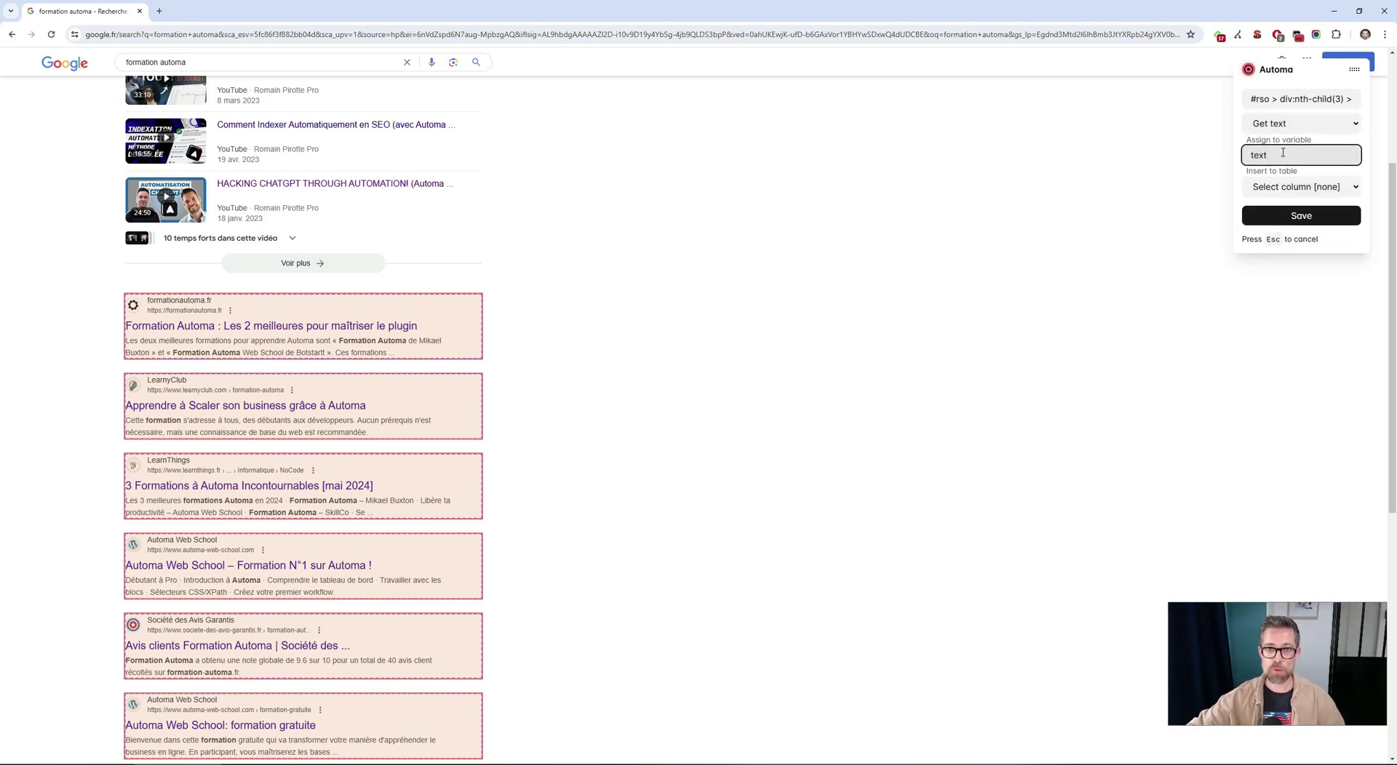
pyautogui.click(1283, 217)
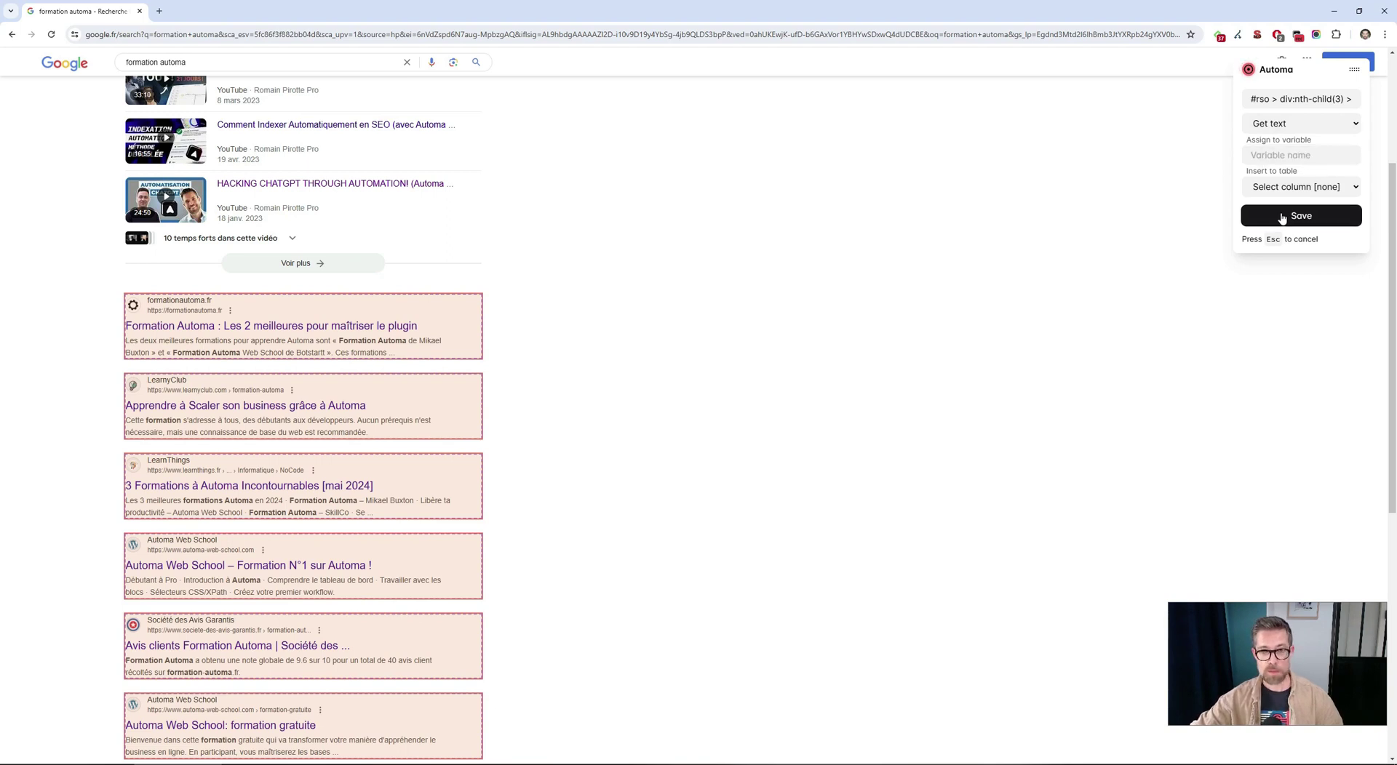
pyautogui.click(1282, 216)
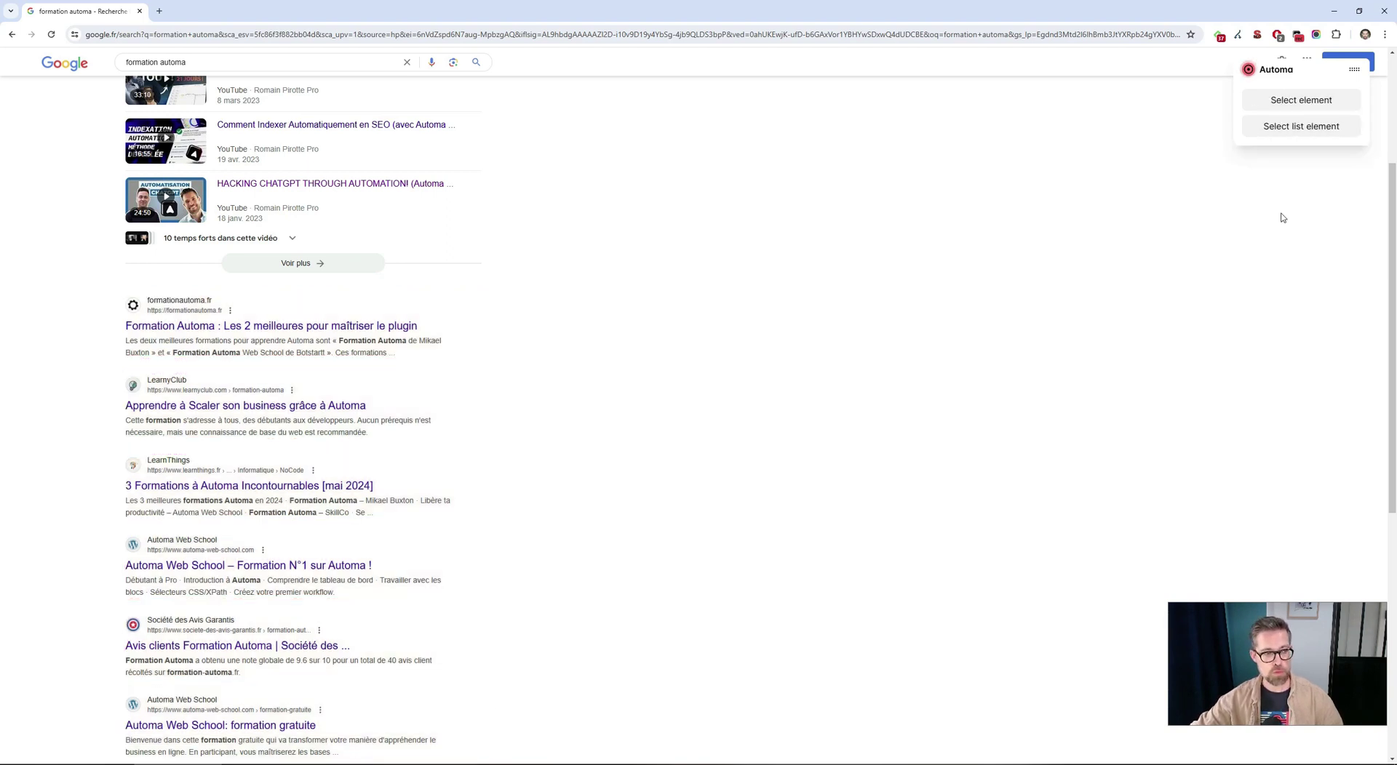
pyautogui.click(1248, 71)
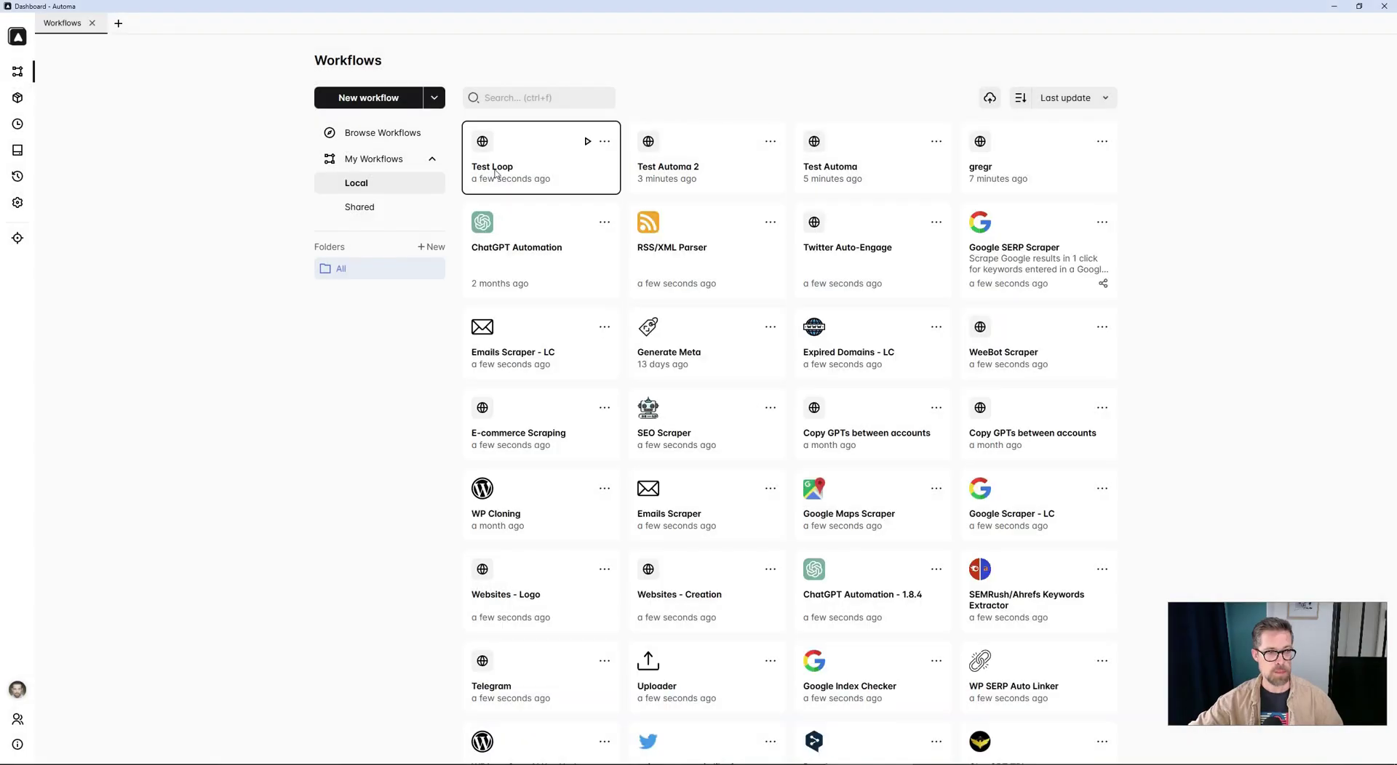
pyautogui.click(497, 174)
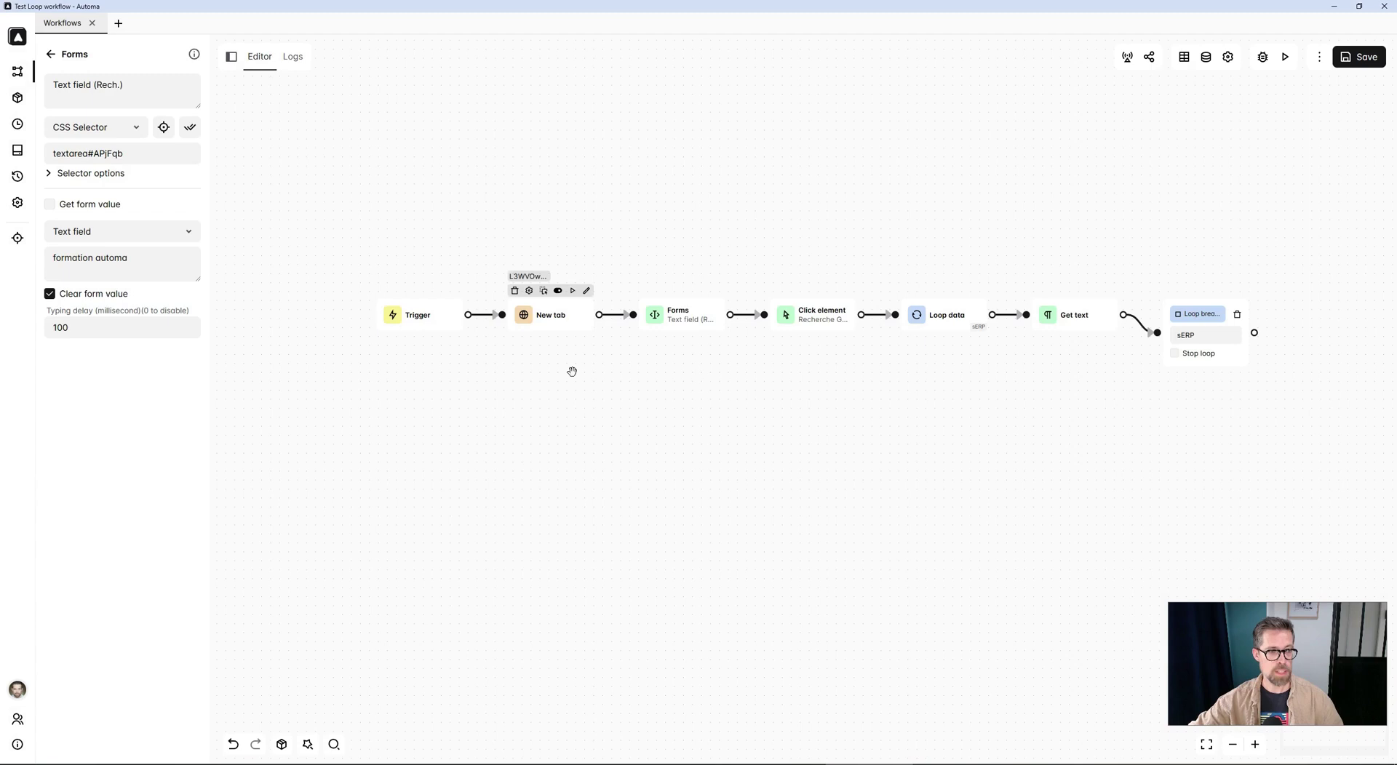
pyautogui.moveTo(611, 418); pyautogui.dragTo(604, 421)
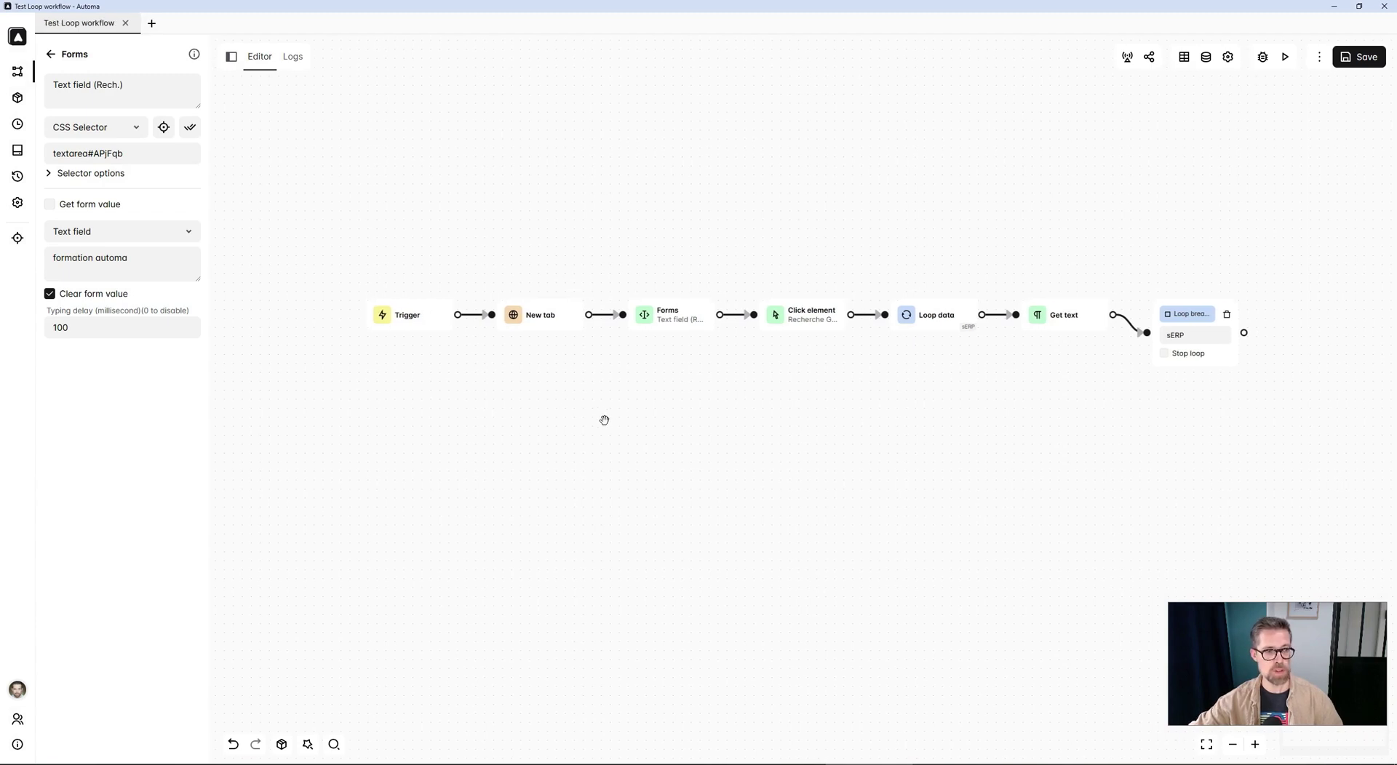
pyautogui.click(538, 320)
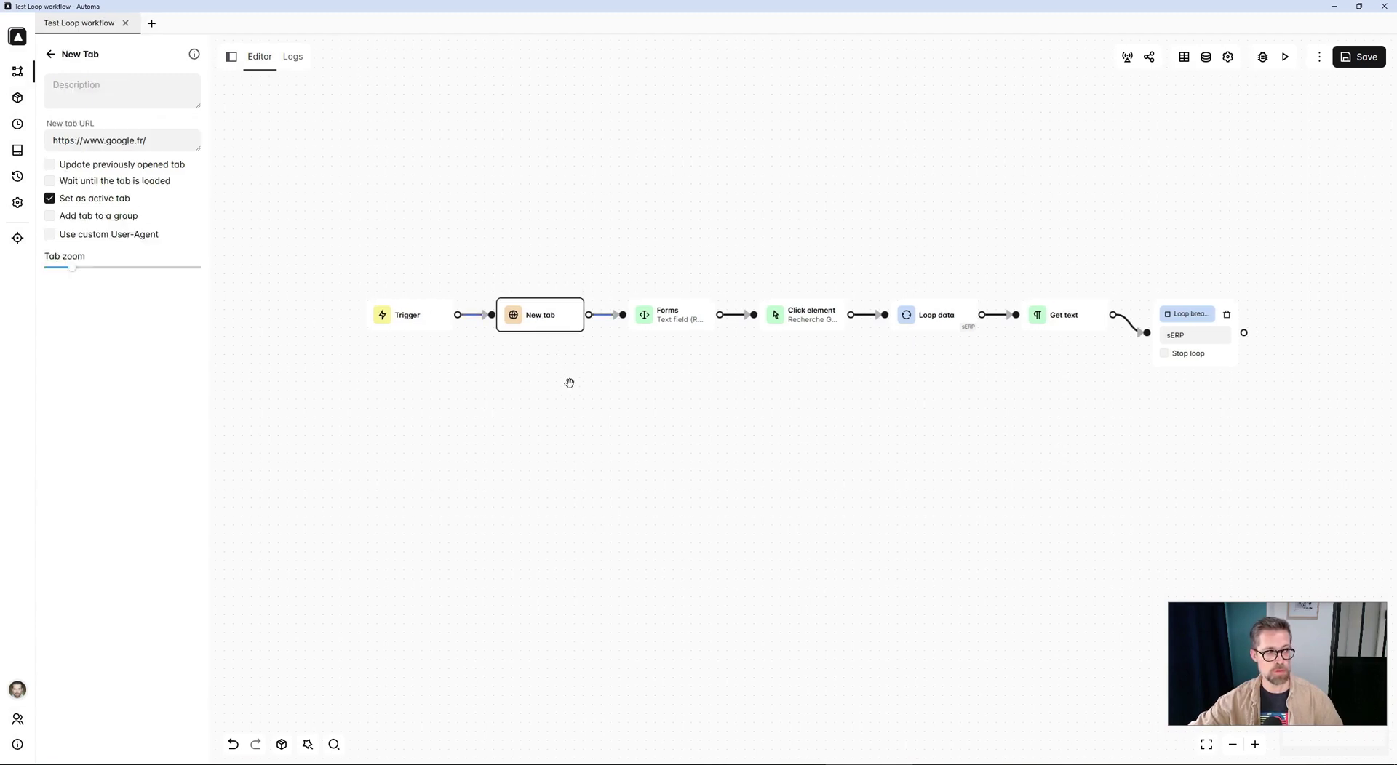
pyautogui.tripleClick(151, 138)
pyautogui.click(582, 381)
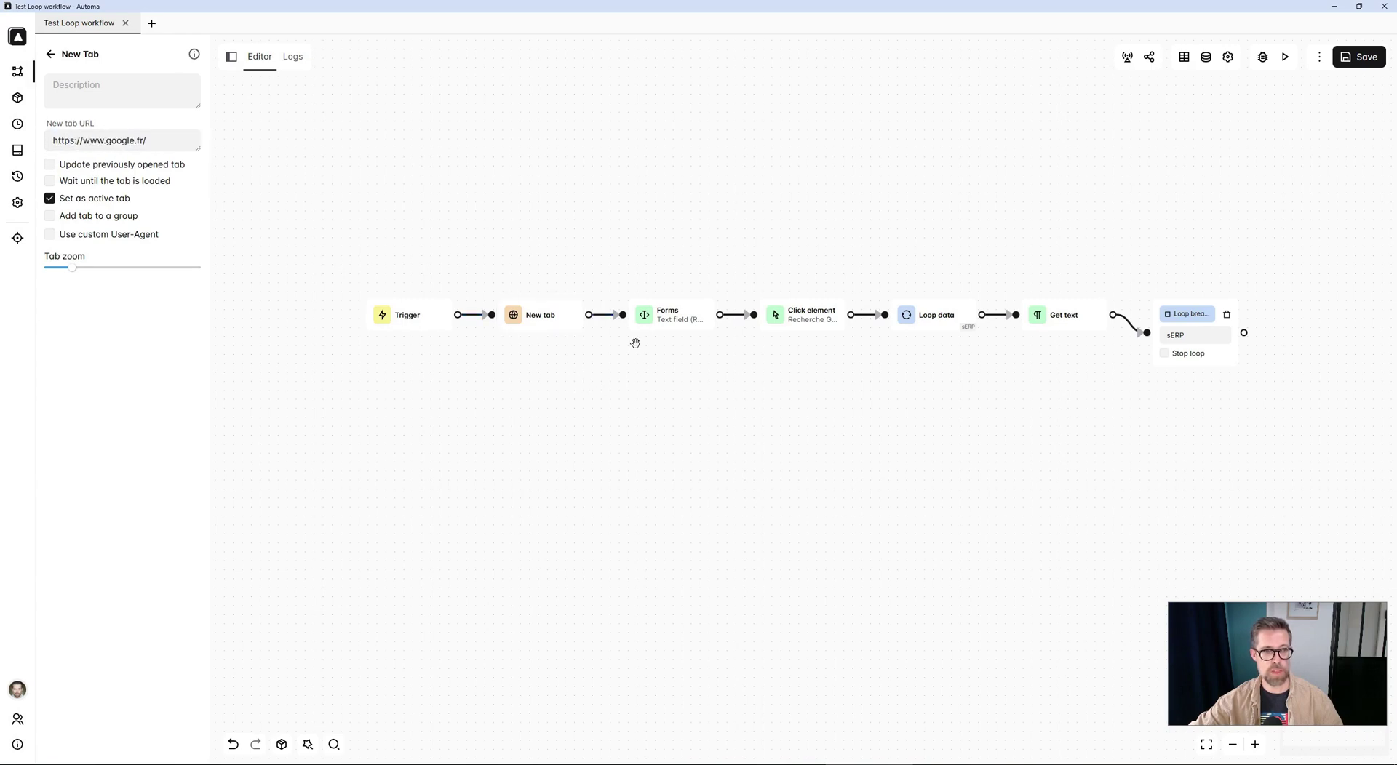
# - Review the Forms text 'formation automa', the Recherche Google click, and the Loop data block
pyautogui.click(642, 317)
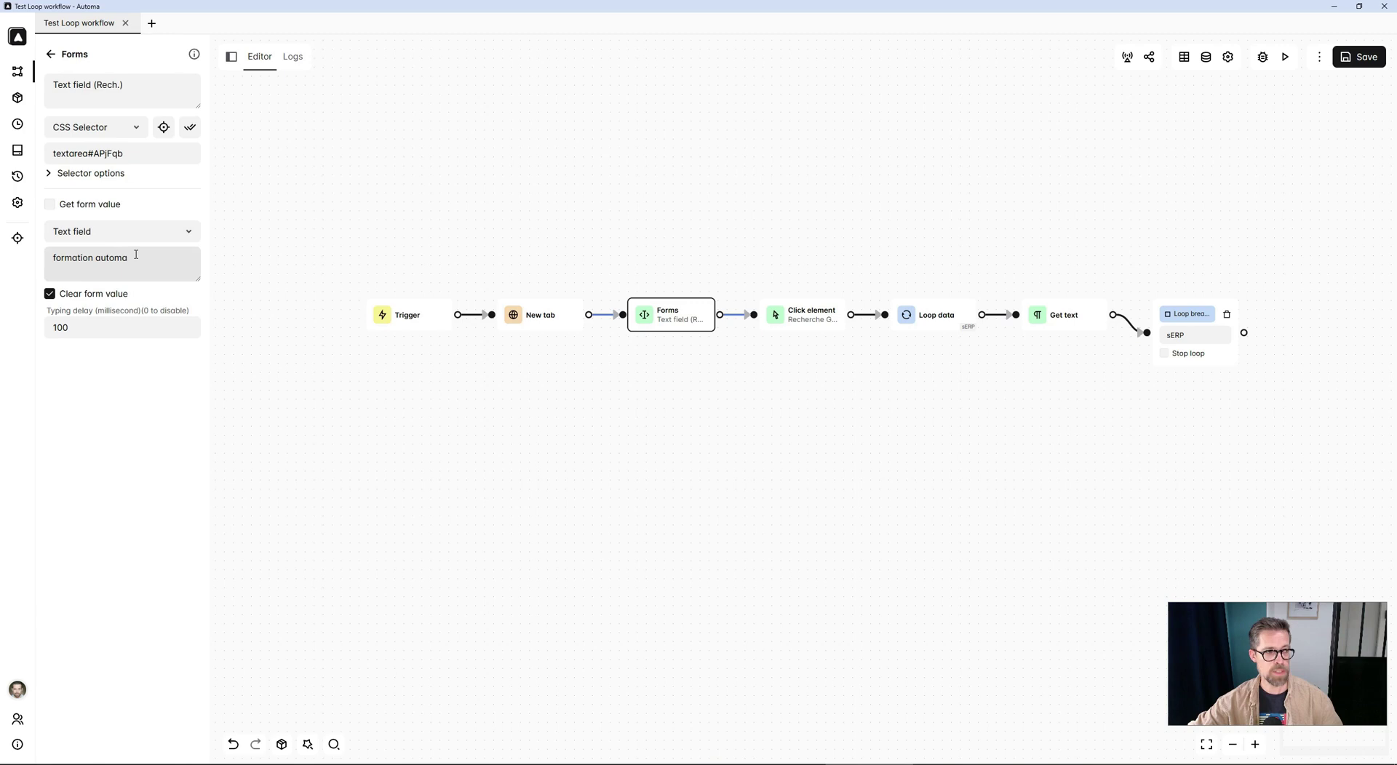
pyautogui.moveTo(131, 259); pyautogui.dragTo(41, 267)
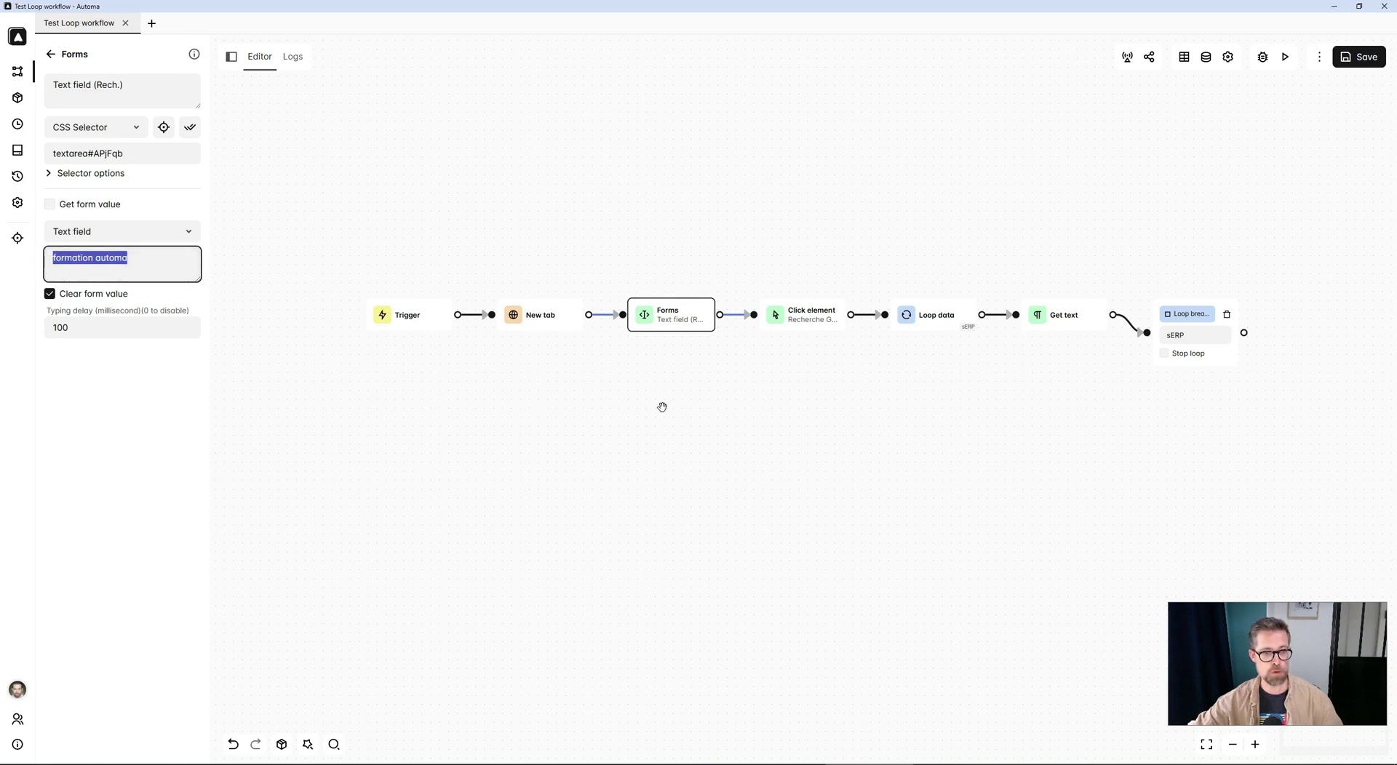
pyautogui.click(691, 404)
pyautogui.click(794, 314)
pyautogui.doubleClick(794, 314)
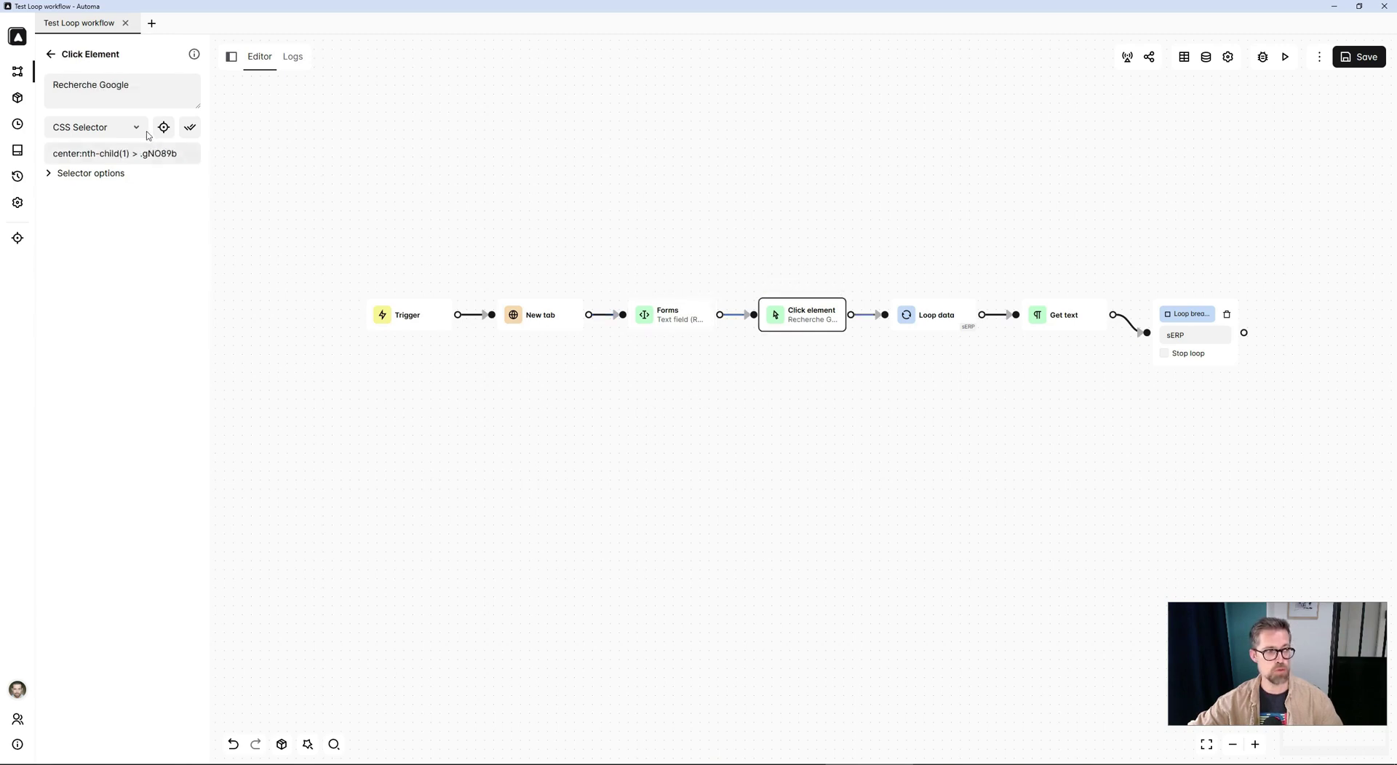
pyautogui.tripleClick(146, 87)
pyautogui.click(761, 390)
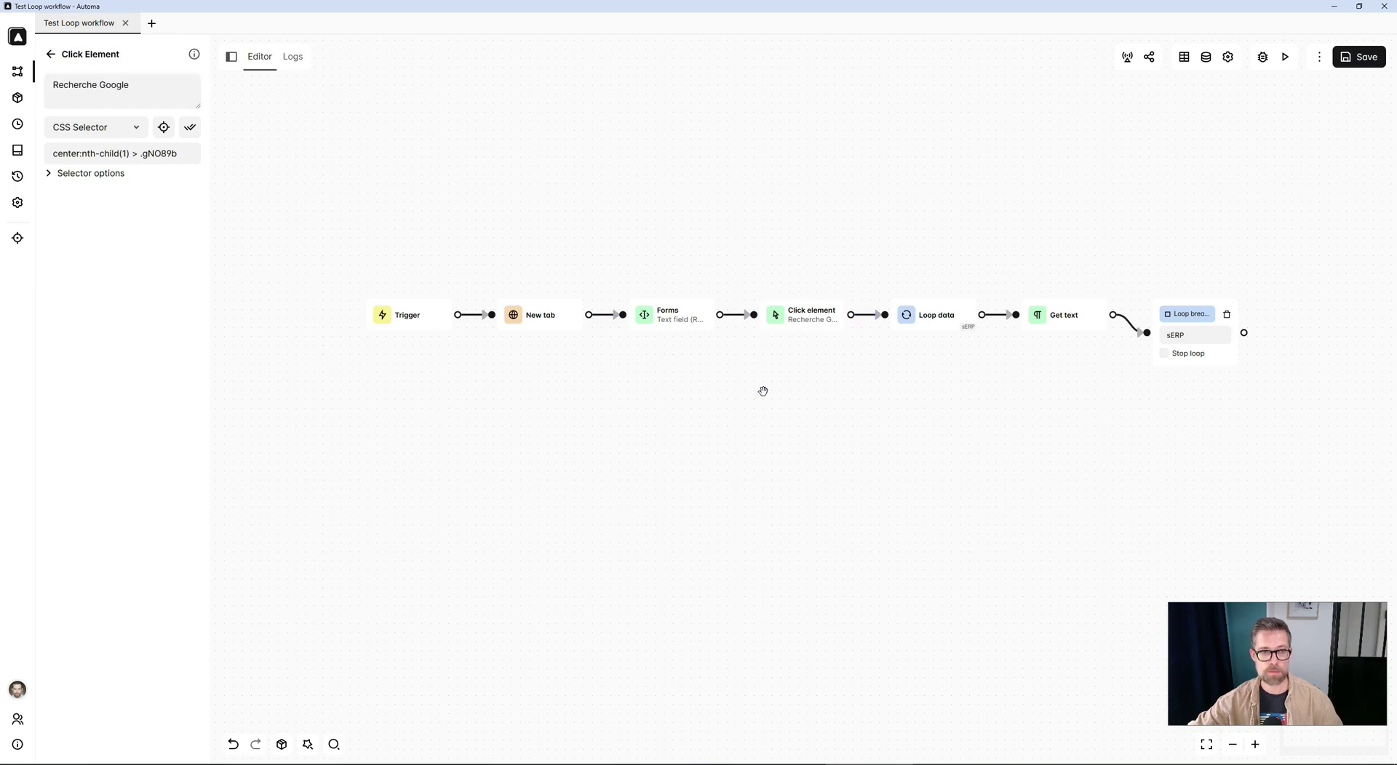
pyautogui.doubleClick(930, 325)
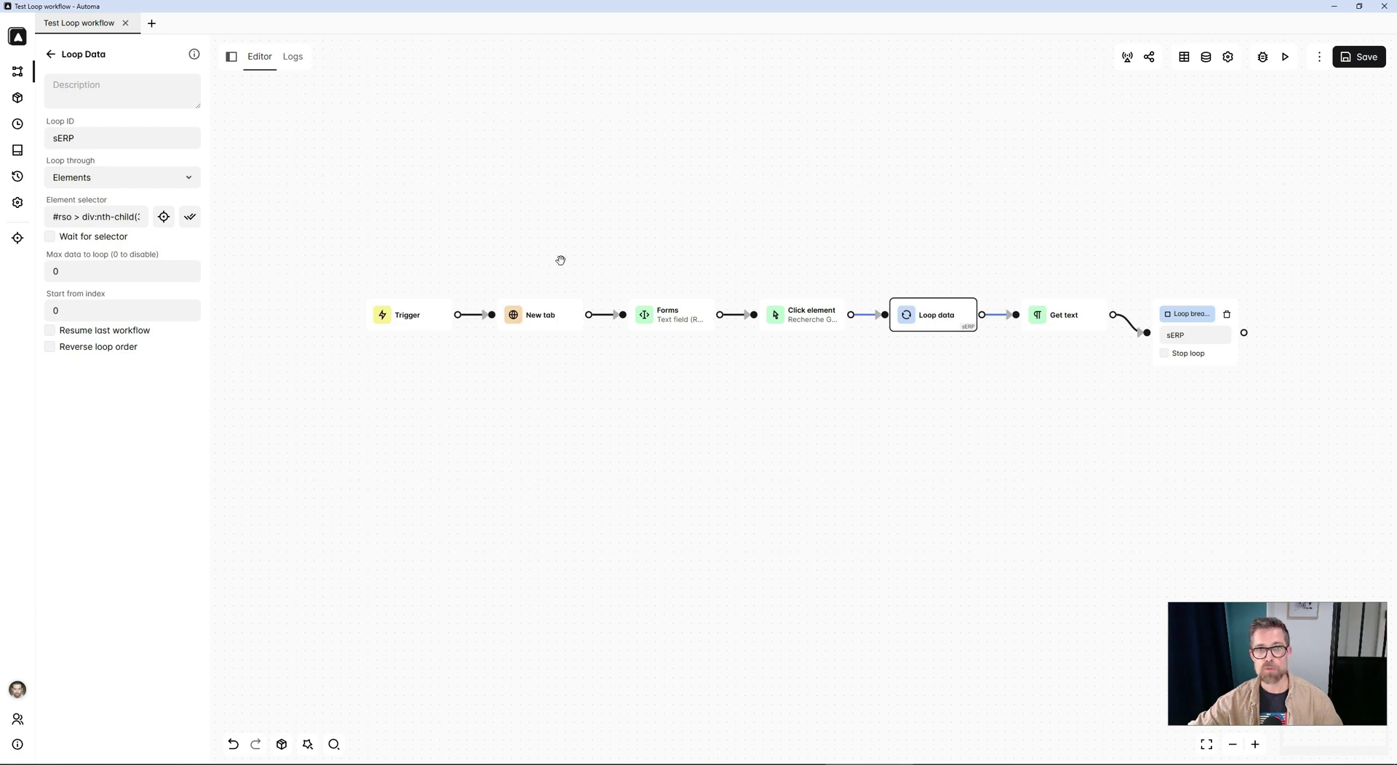
# - Inspect the Get Text block saving {{loopData@sERP}} into variable text, and the sERP Loop breakpoint
pyautogui.moveTo(953, 321)
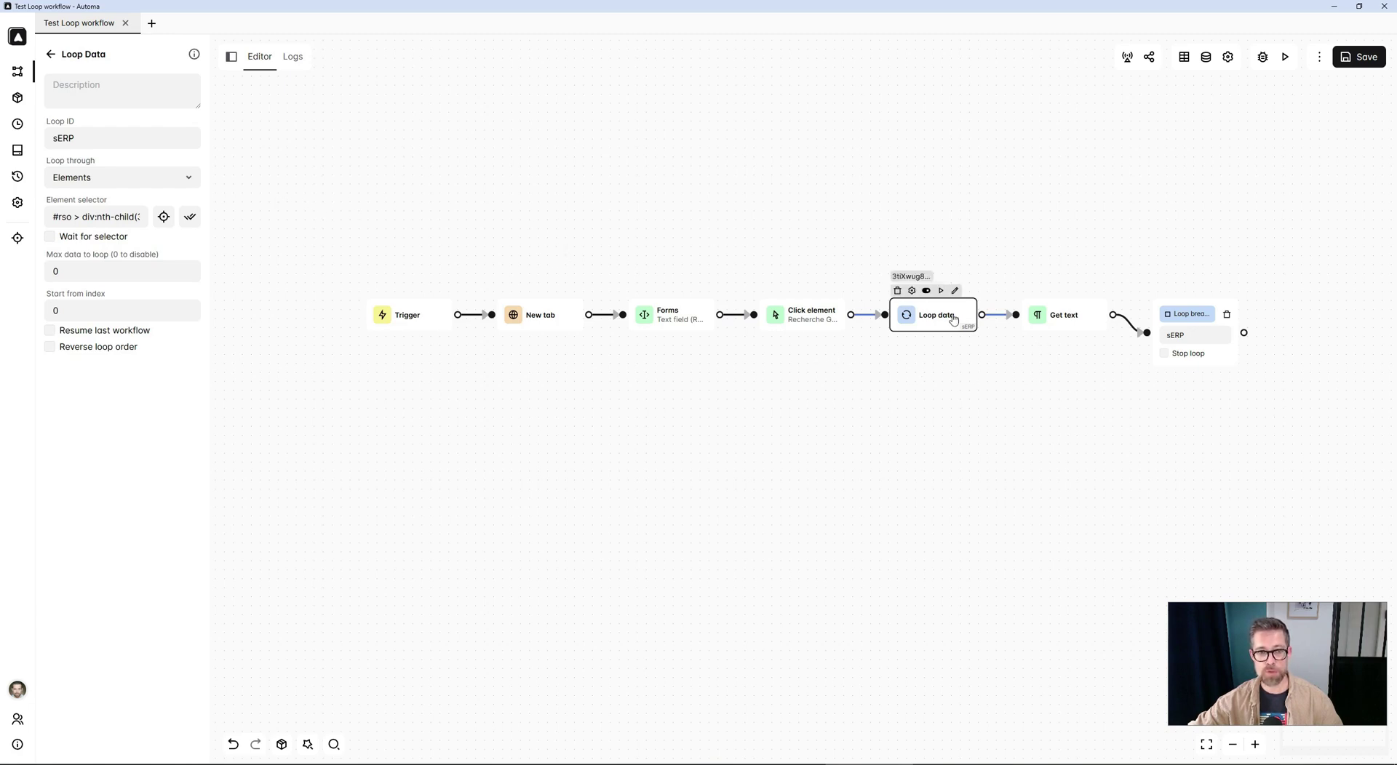
pyautogui.click(1086, 317)
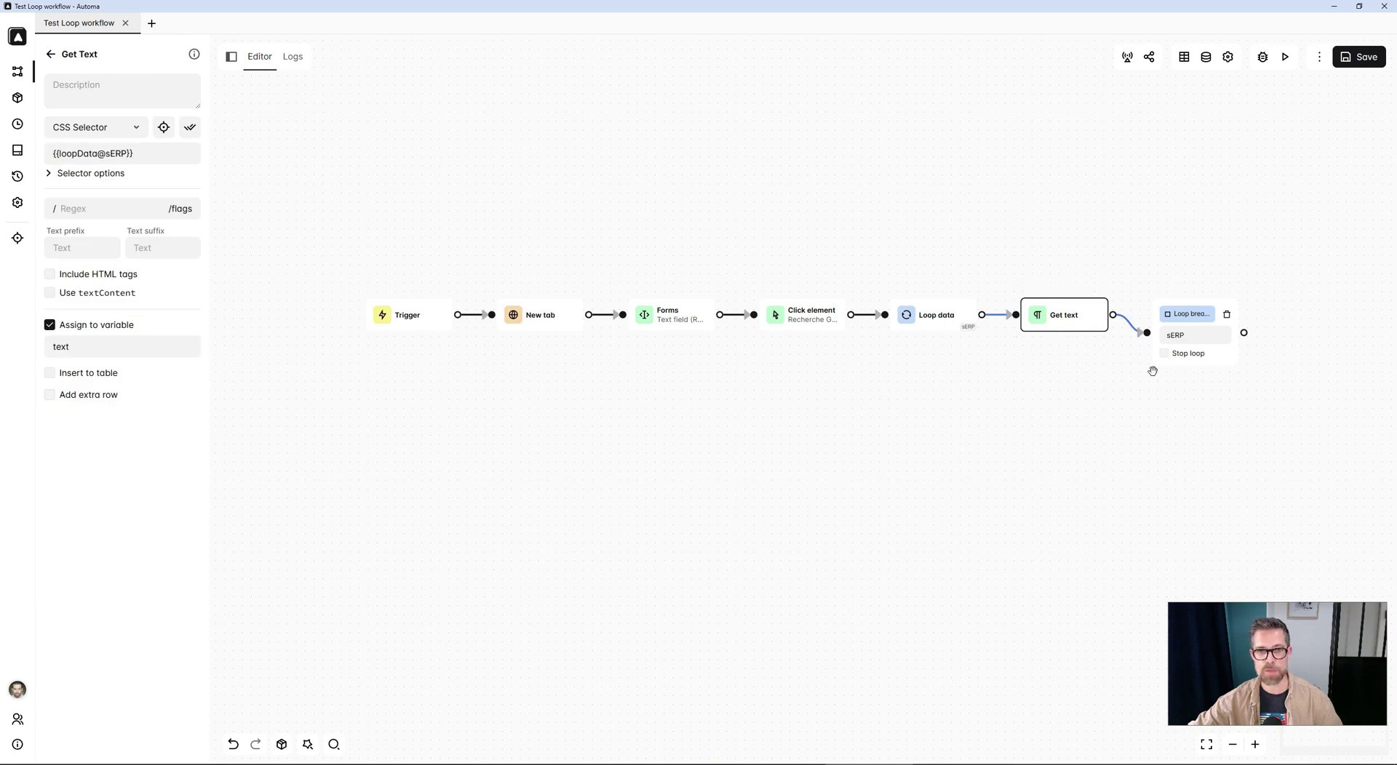
pyautogui.click(1197, 320)
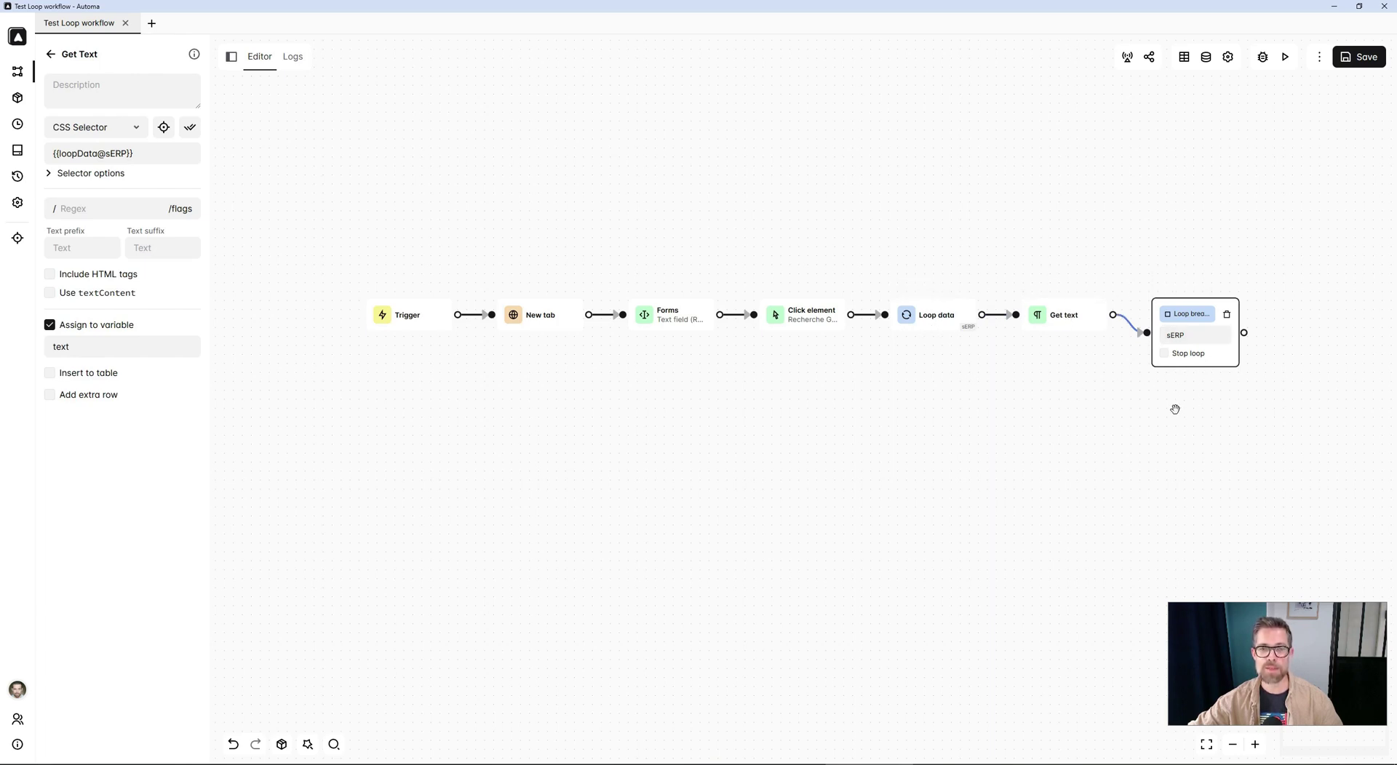
pyautogui.click(1008, 423)
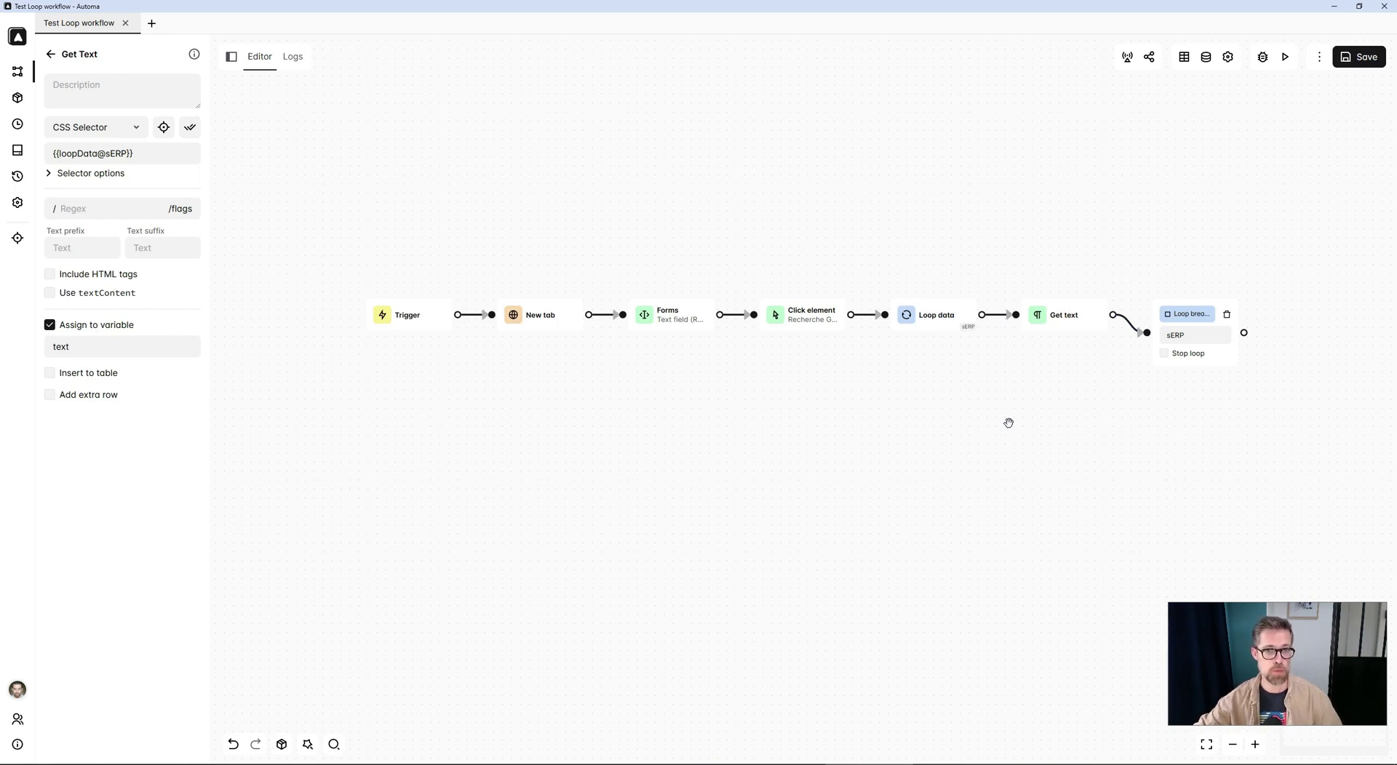
pyautogui.moveTo(1008, 423); pyautogui.dragTo(930, 442)
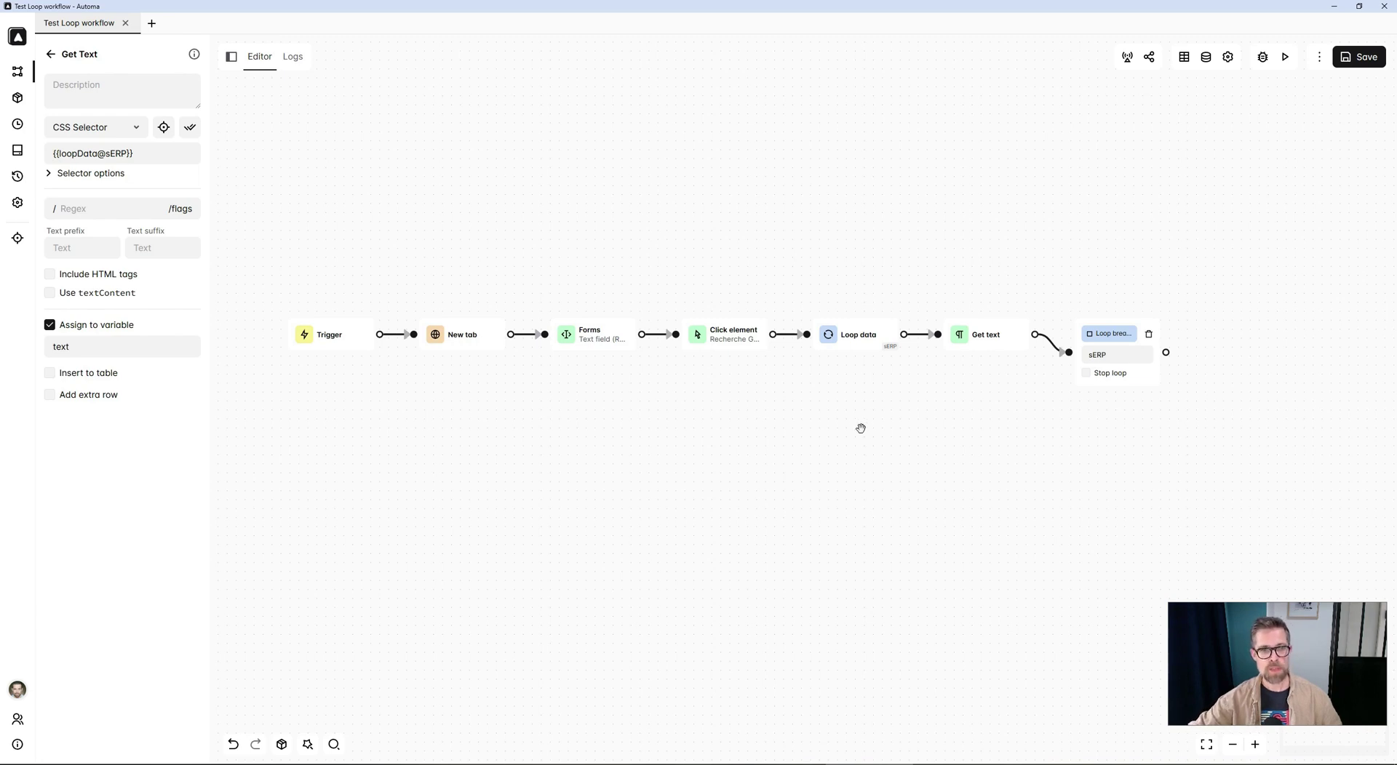
# - Move the Recherche Google click block above the main row, keeping it wired between Forms and Loop data
pyautogui.click(738, 348)
pyautogui.moveTo(738, 348); pyautogui.dragTo(726, 192)
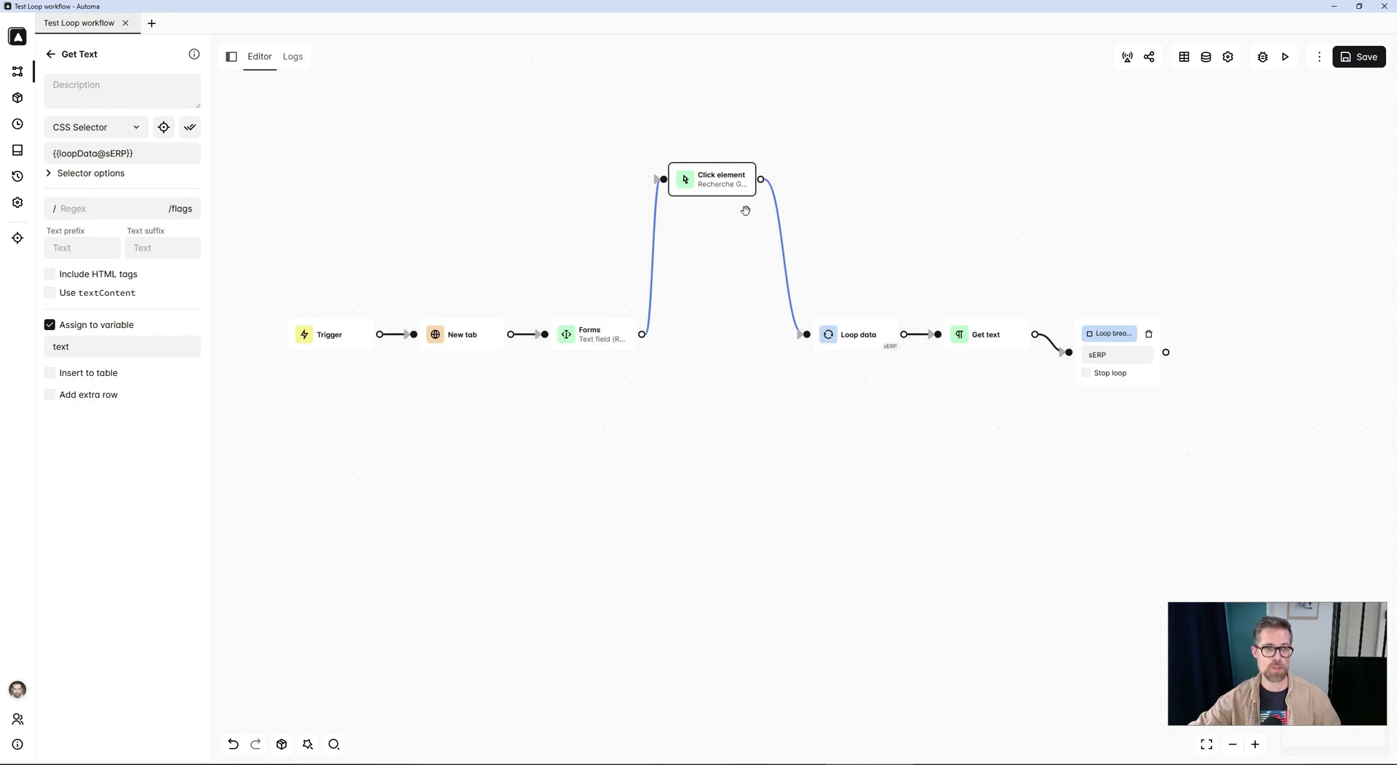
pyautogui.click(806, 163)
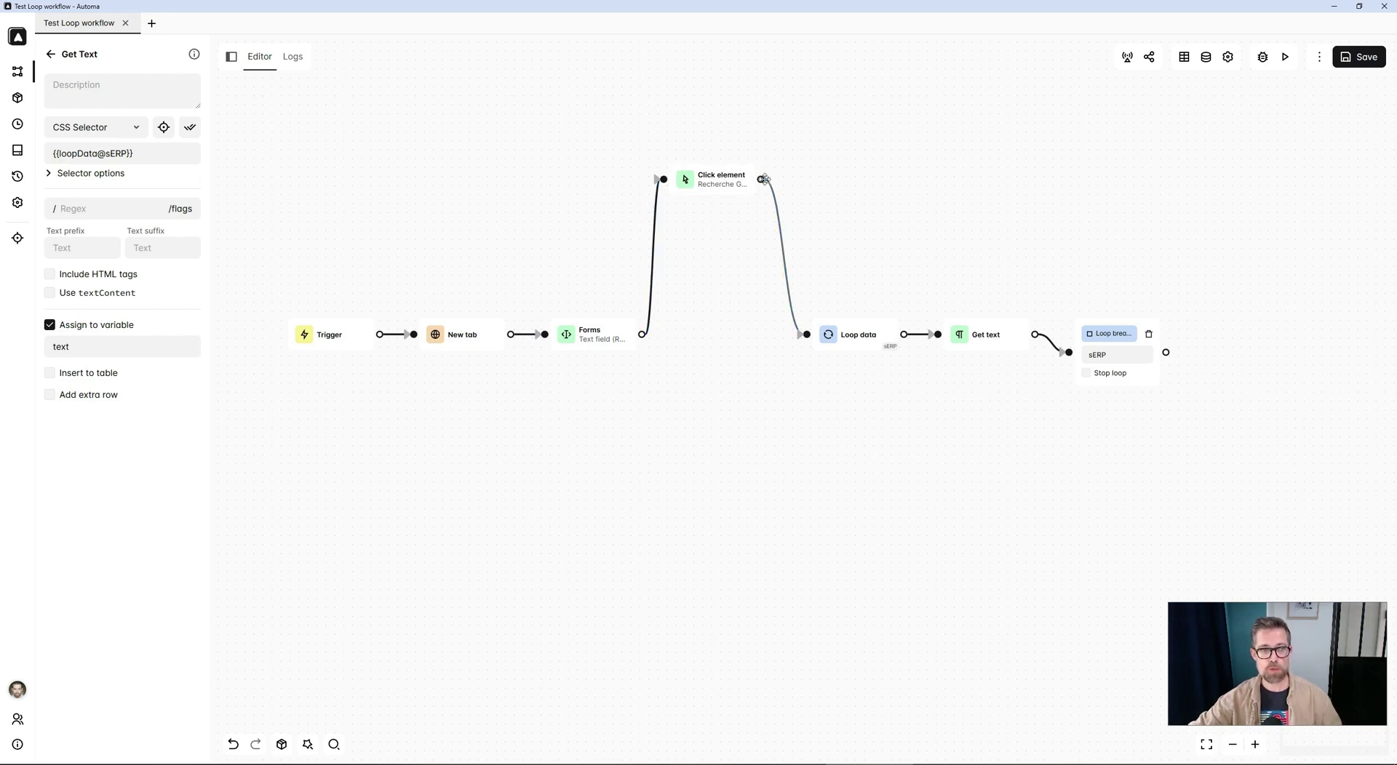
pyautogui.scroll(4, 761, 183)
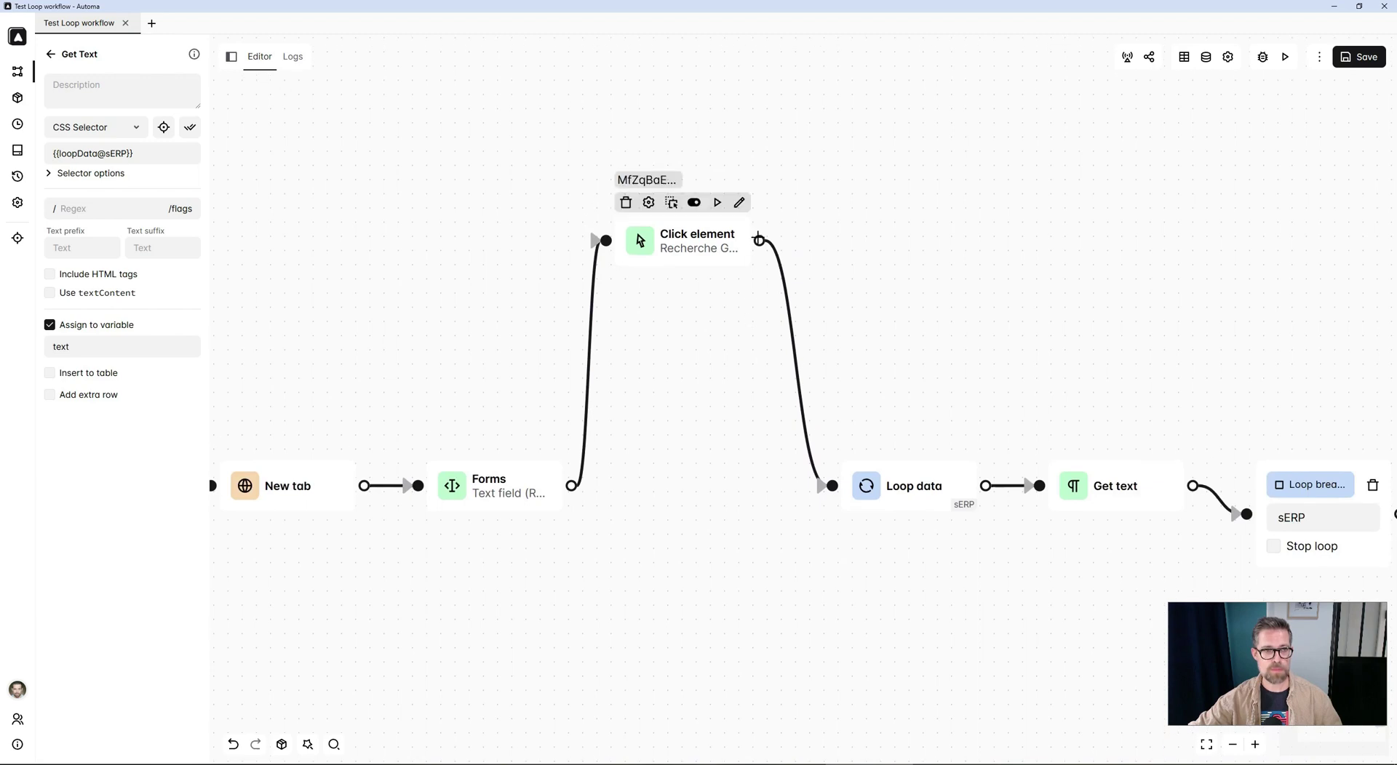
pyautogui.rightClick(697, 249)
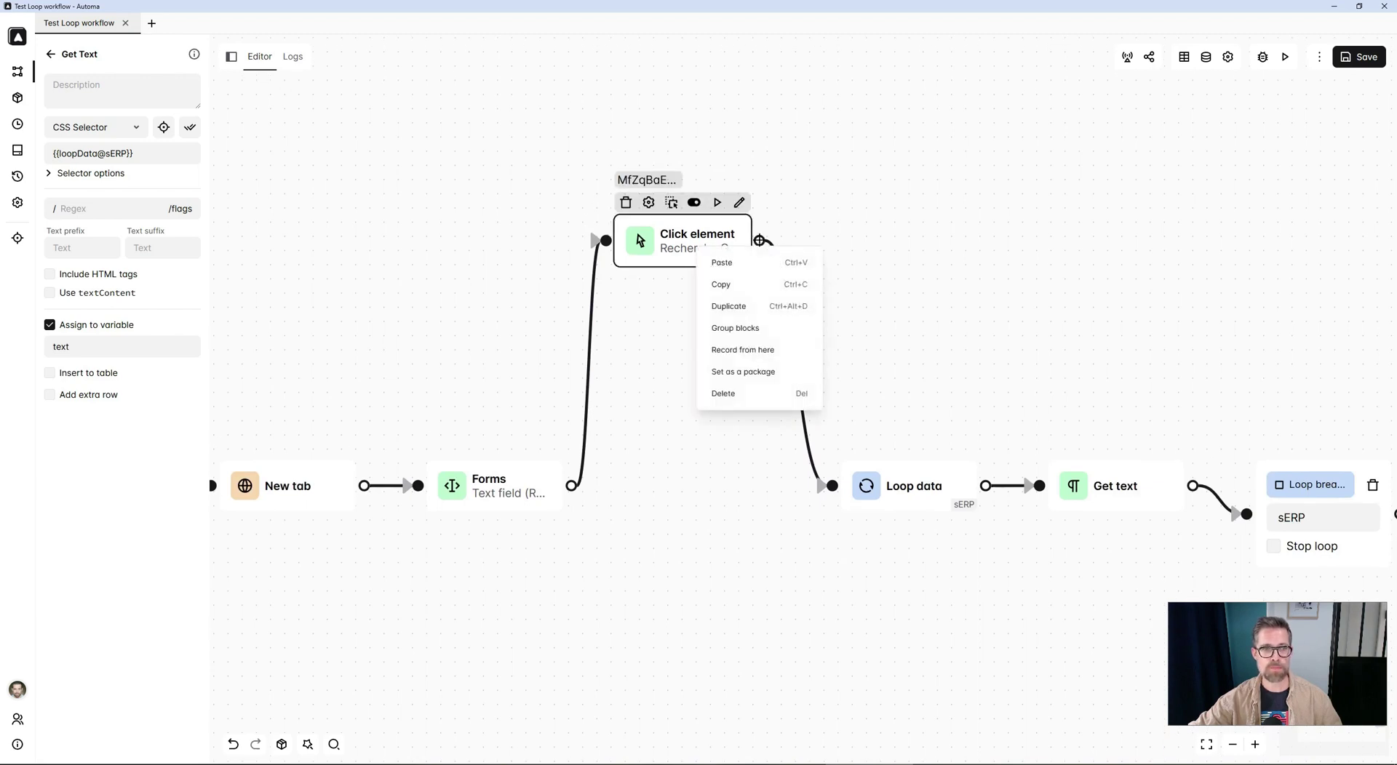
# - Record a new branch from the Recherche Google click block by opening the first Google search result
pyautogui.click(759, 352)
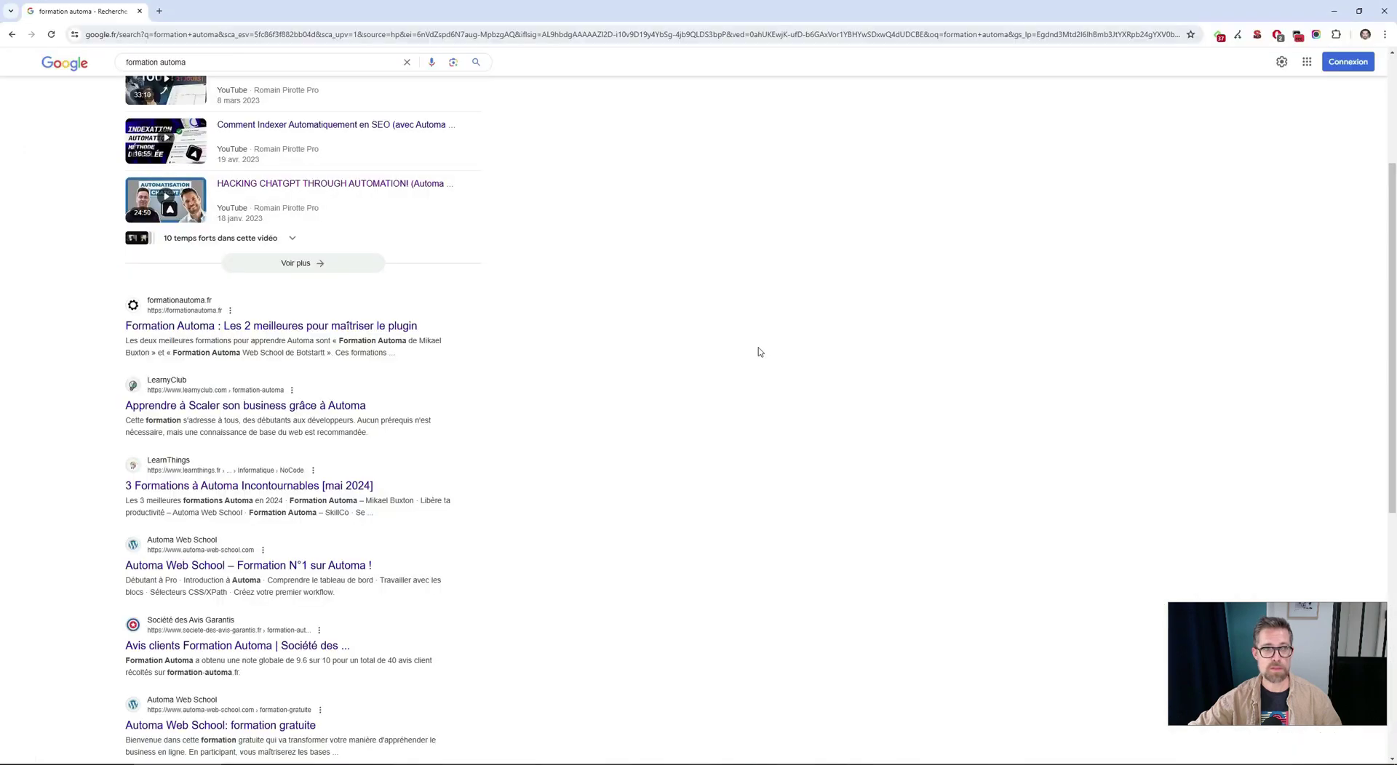
pyautogui.scroll(3, 461, 334)
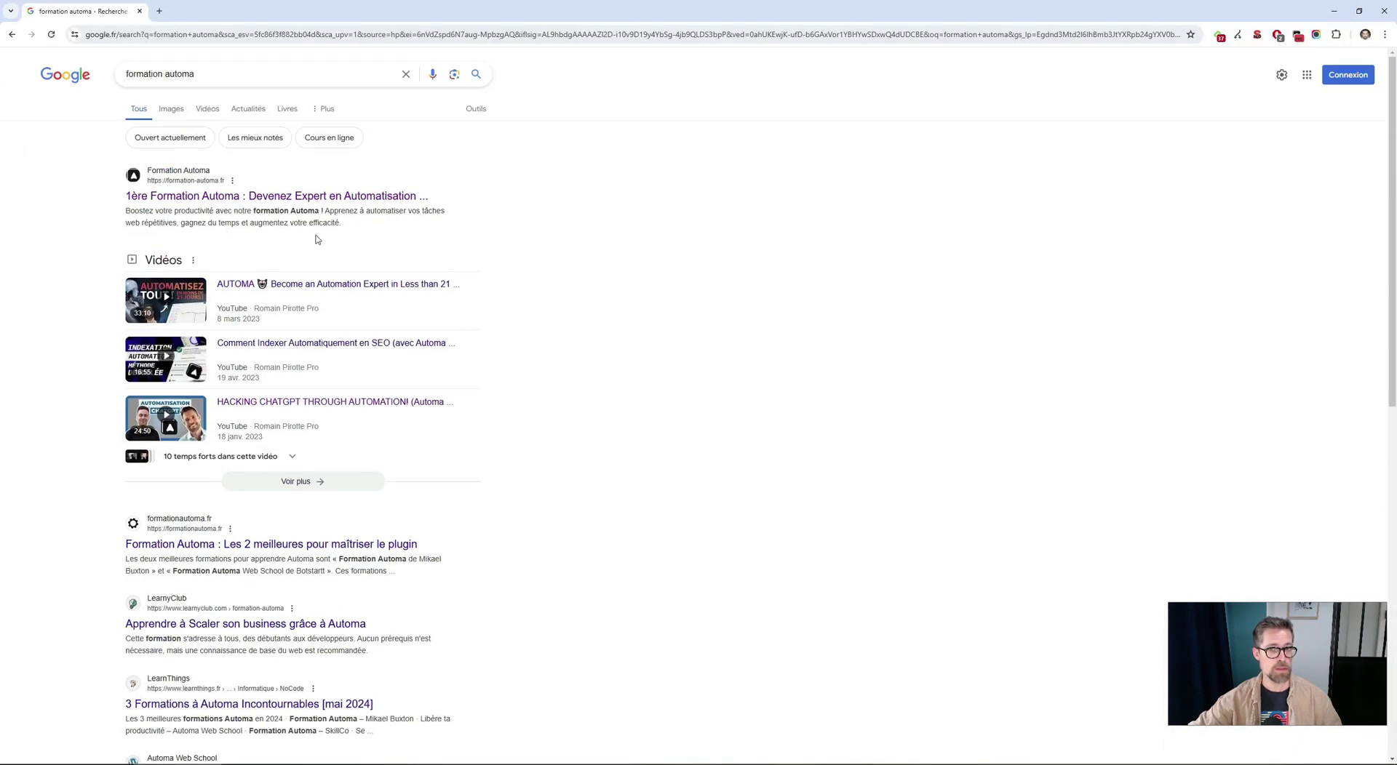
pyautogui.click(314, 210)
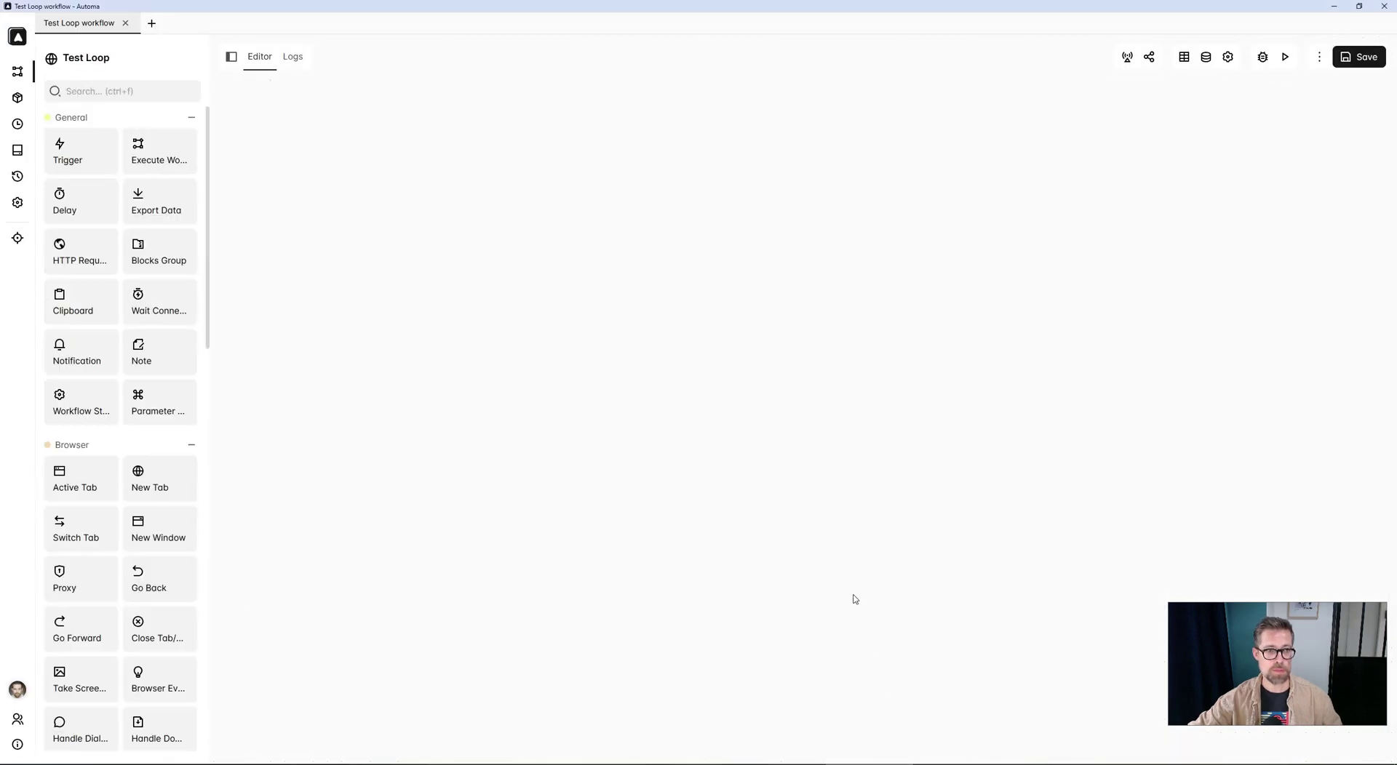
# - Inspect the recorded branch's blocks: New tab, Scroll element, 1ère Formation click, and New tab
pyautogui.scroll(5, 790, 381)
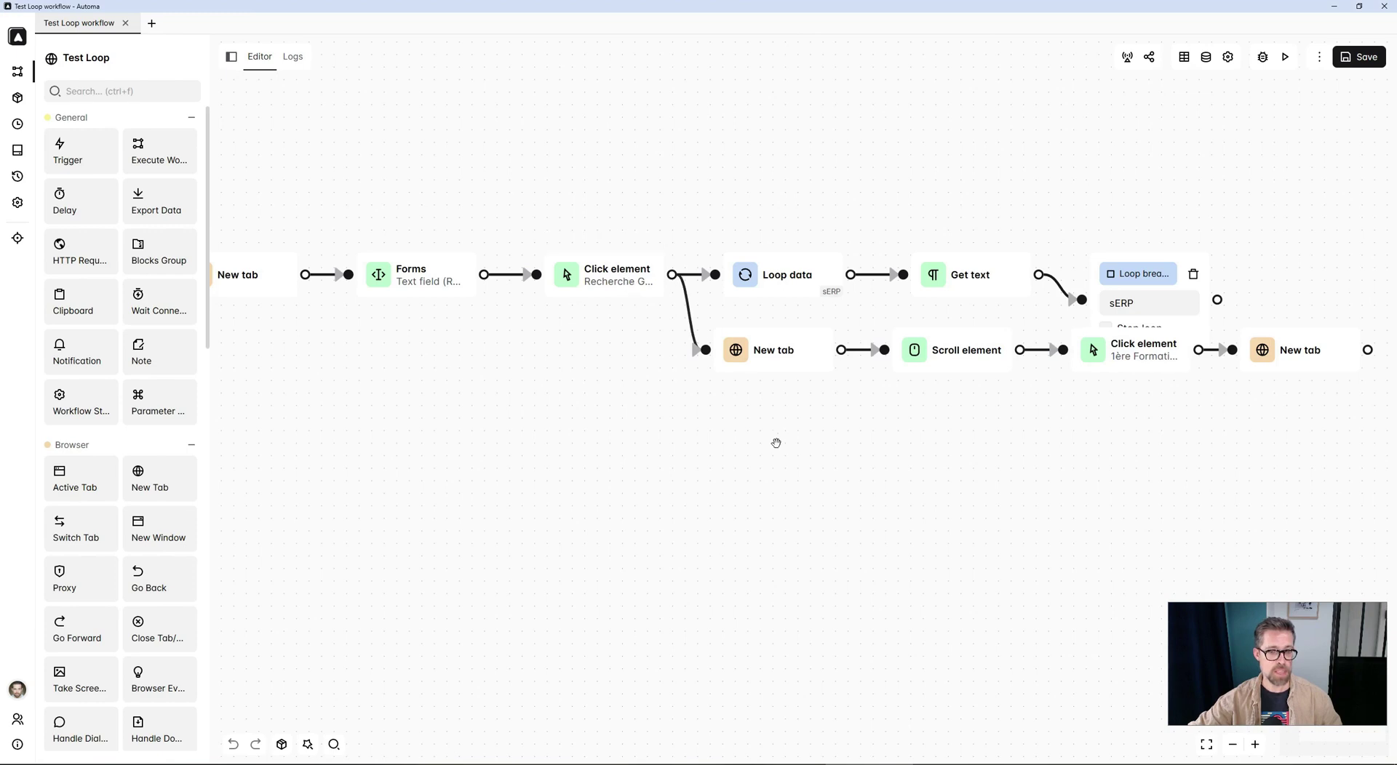
pyautogui.moveTo(766, 483); pyautogui.dragTo(660, 484)
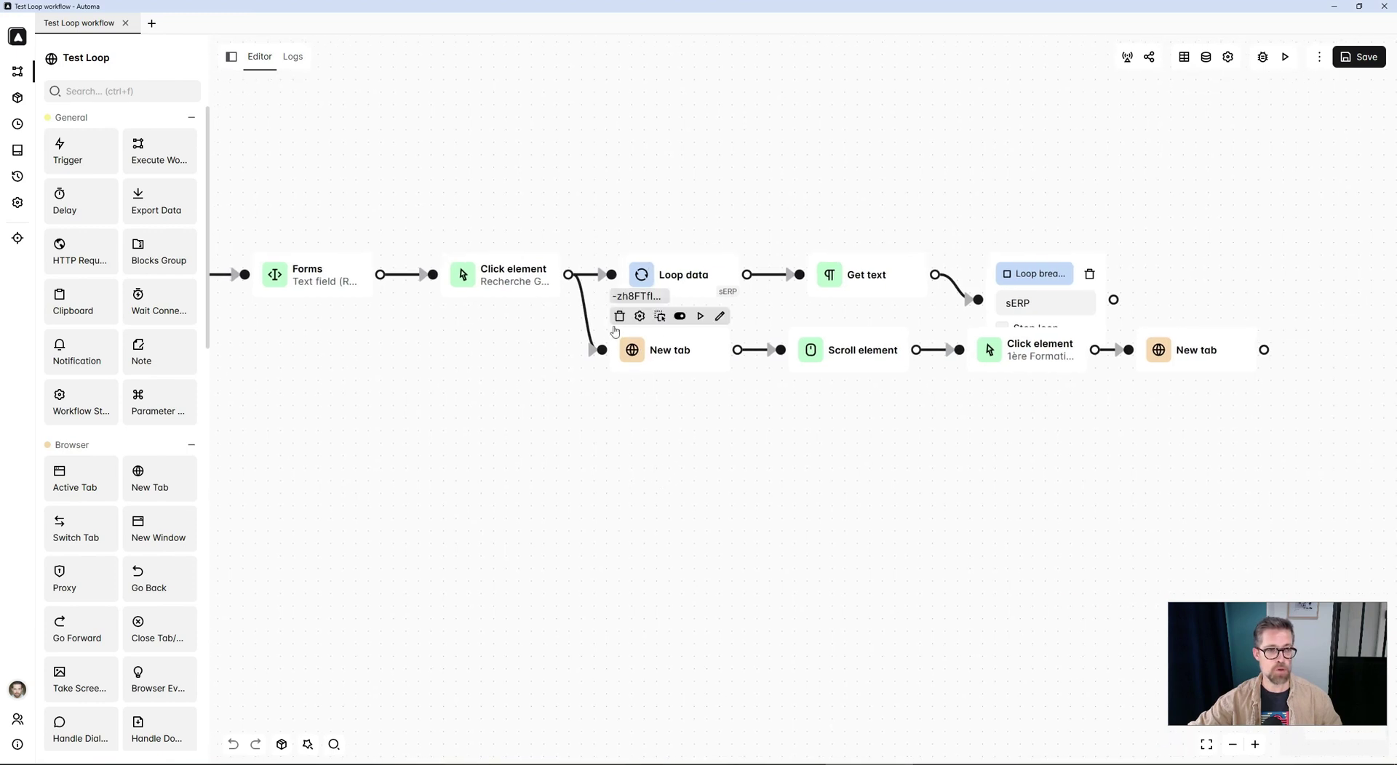
pyautogui.click(527, 293)
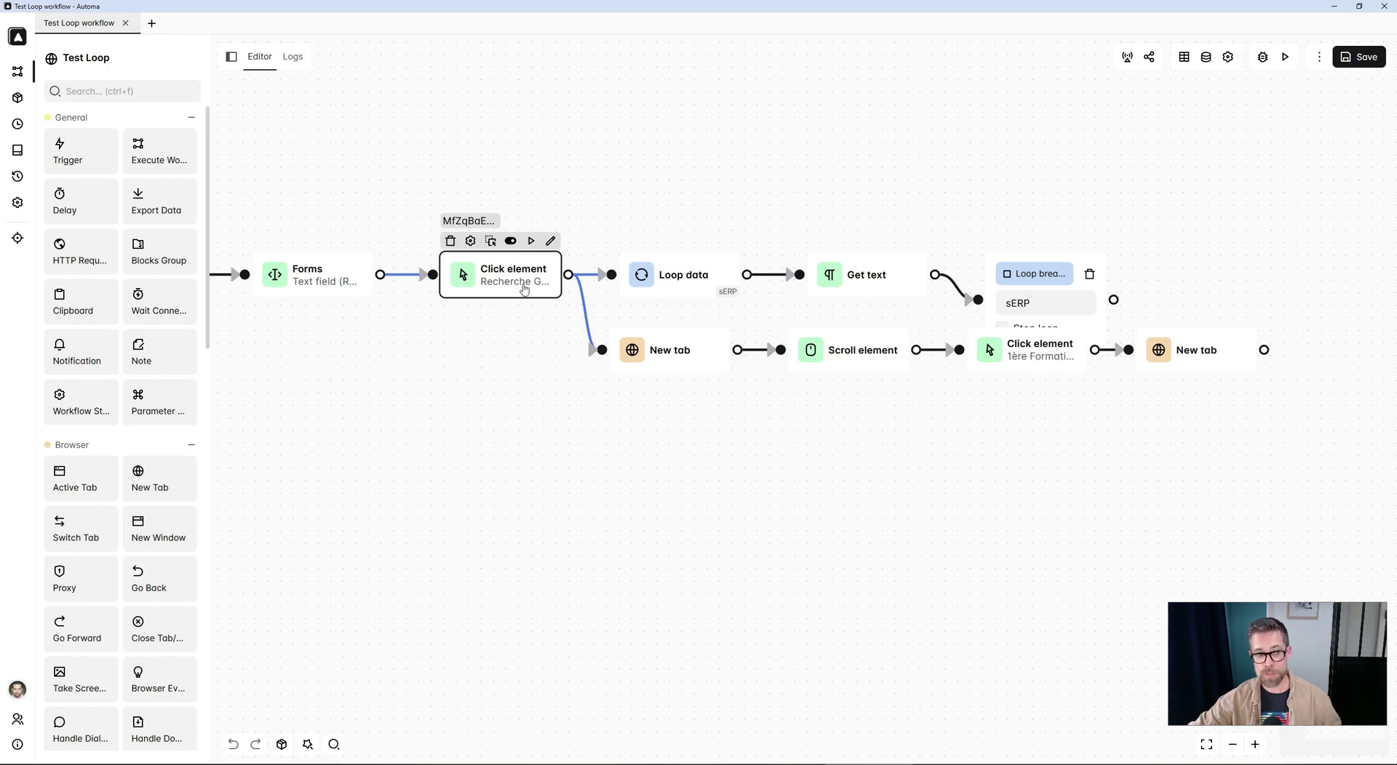
pyautogui.click(722, 366)
pyautogui.click(873, 357)
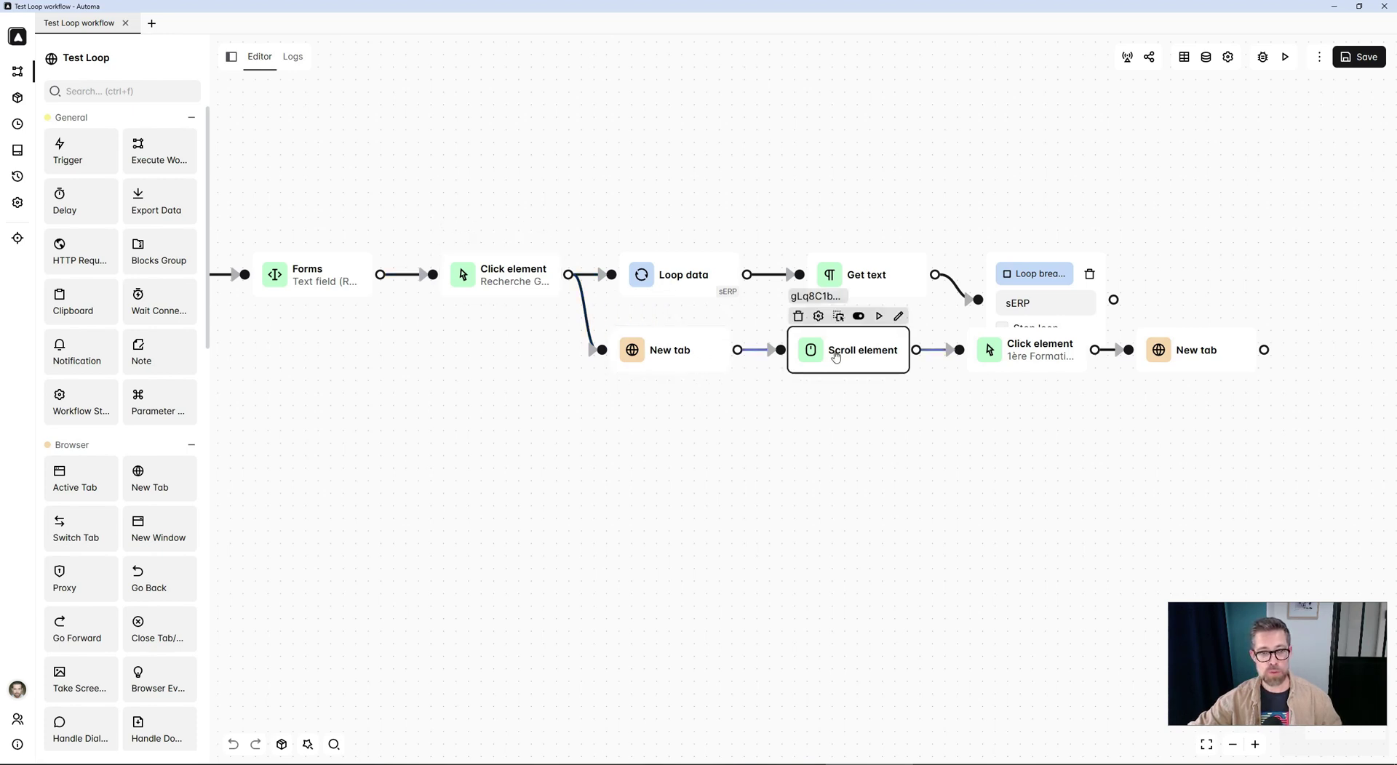
pyautogui.click(1019, 364)
pyautogui.click(1180, 363)
pyautogui.click(916, 506)
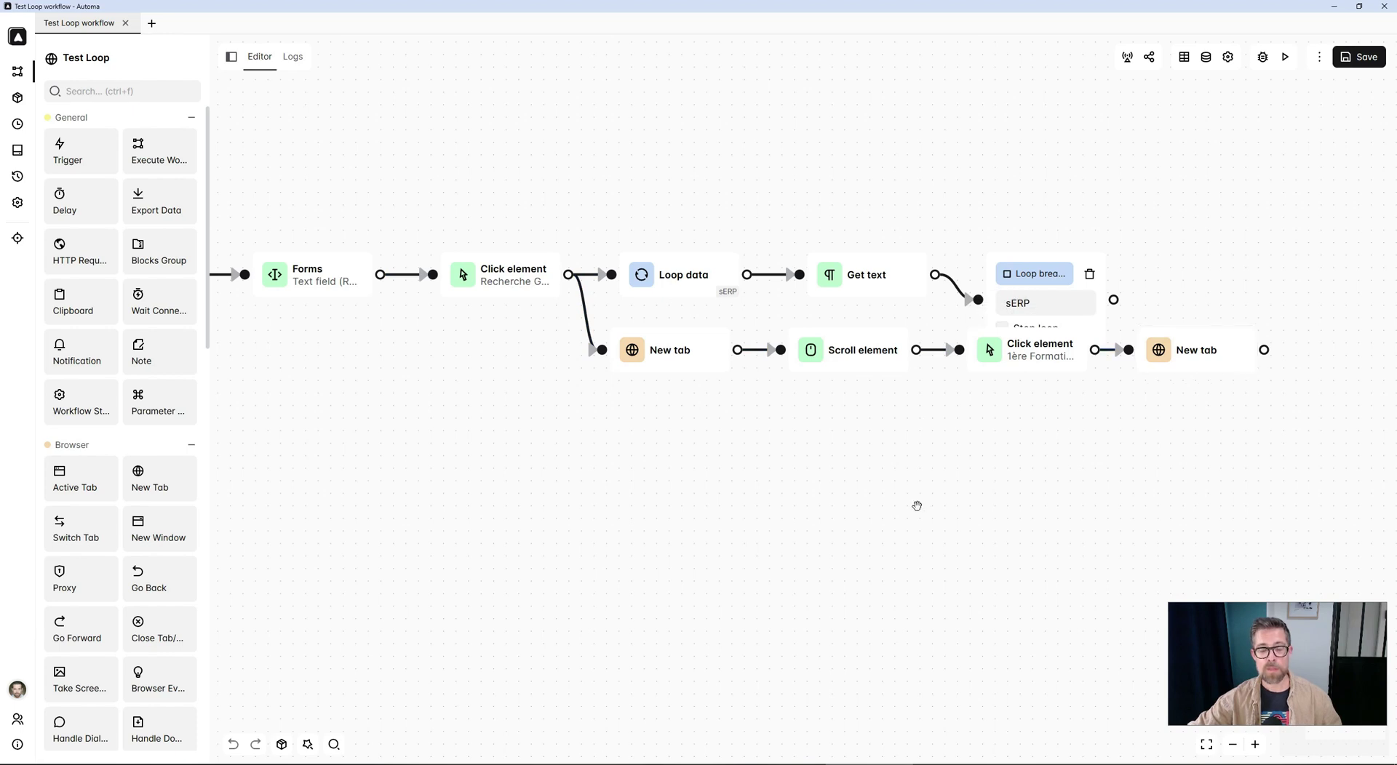